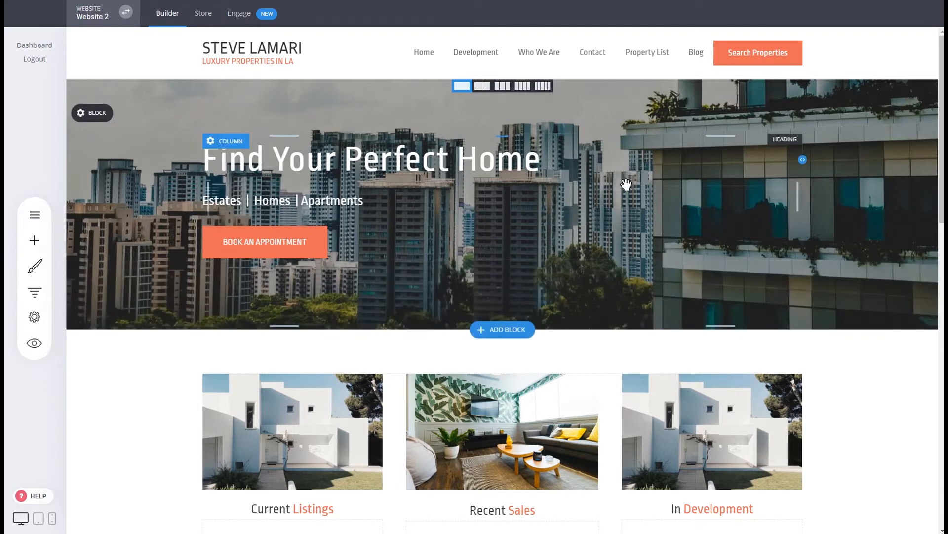
# - Look over the Website 2 home page and its list of funnels
pyautogui.scroll(-4, 622, 185)
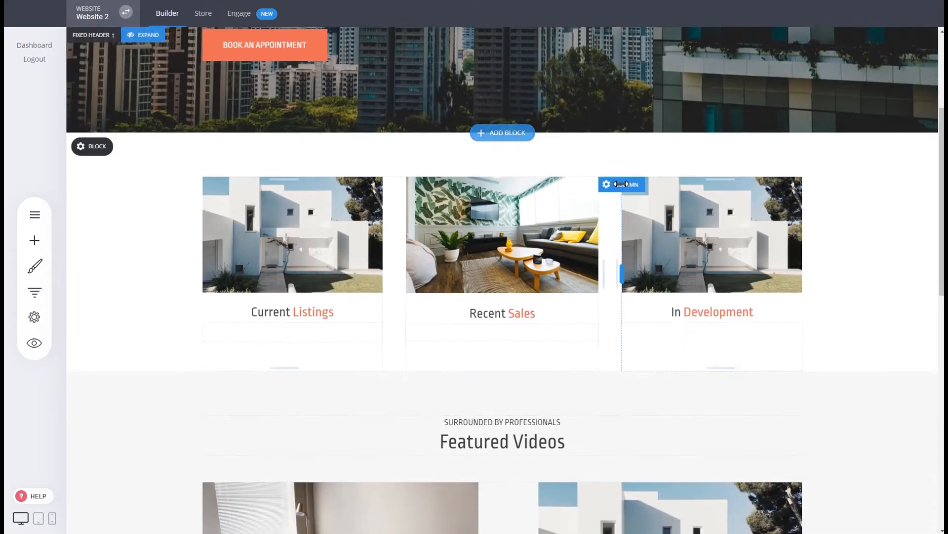
pyautogui.scroll(-2, 186, 292)
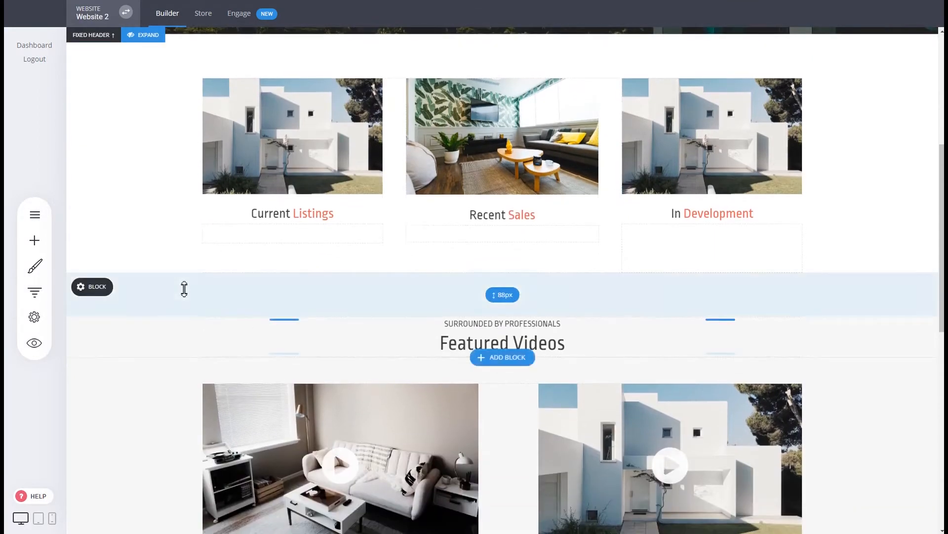
pyautogui.scroll(6, 325, 287)
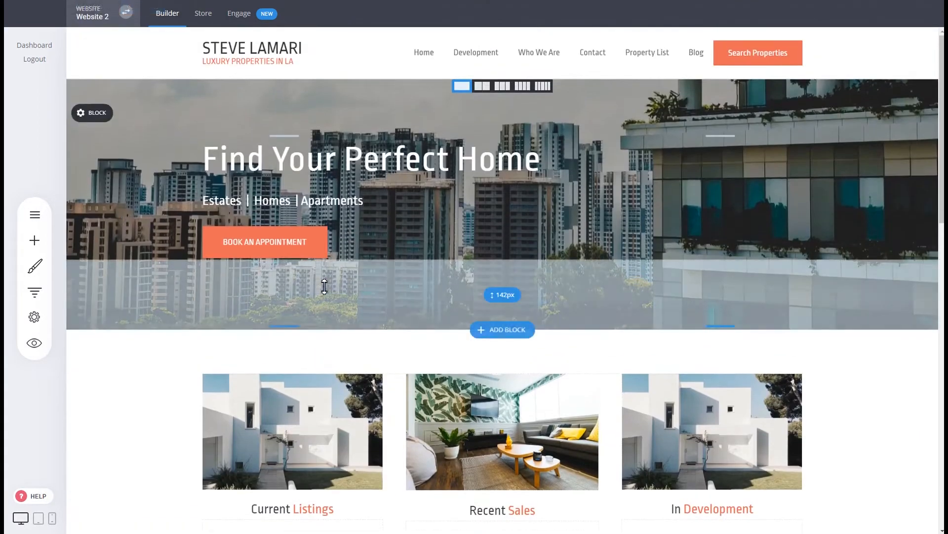
pyautogui.click(34, 292)
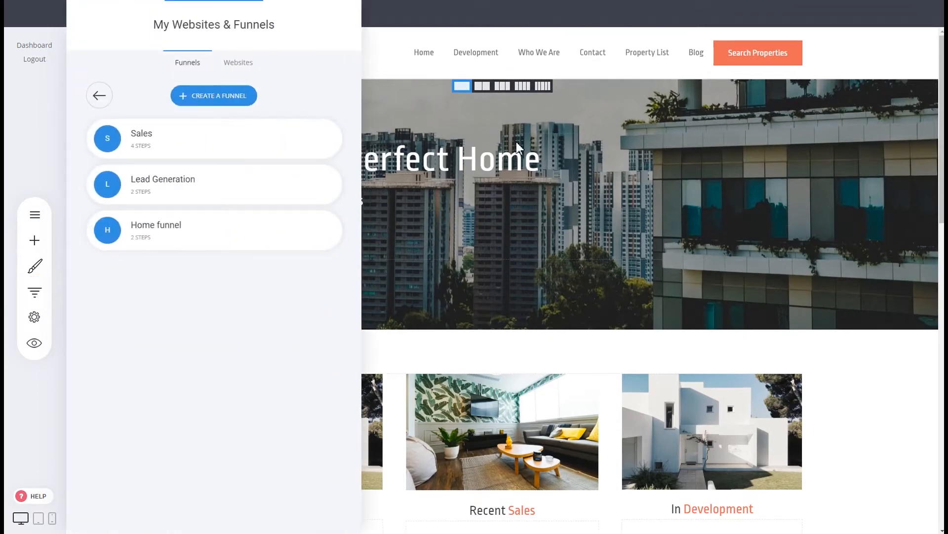
pyautogui.click(447, 150)
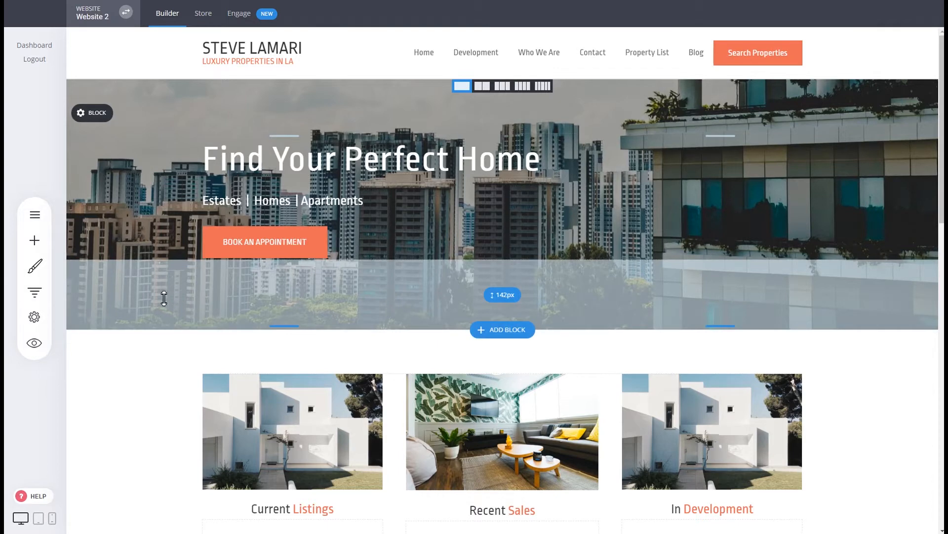
# - Start creating a standalone funnel outside Website 2 and browse the Sales / Product funnel templates
pyautogui.click(35, 292)
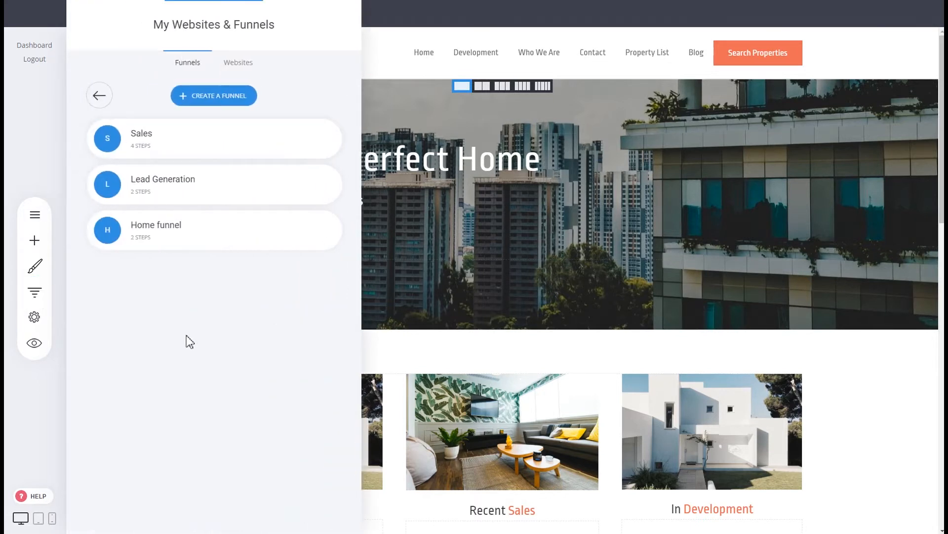
pyautogui.click(103, 103)
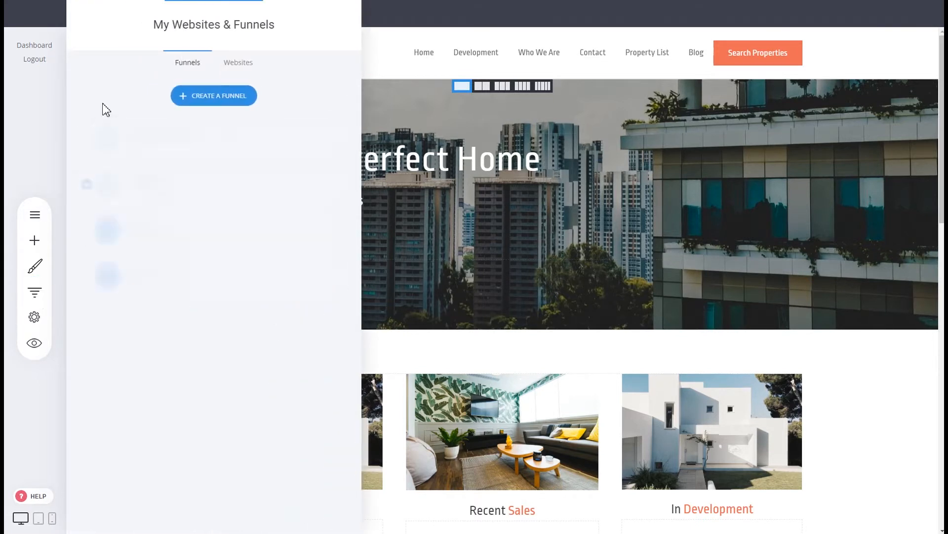
pyautogui.click(210, 101)
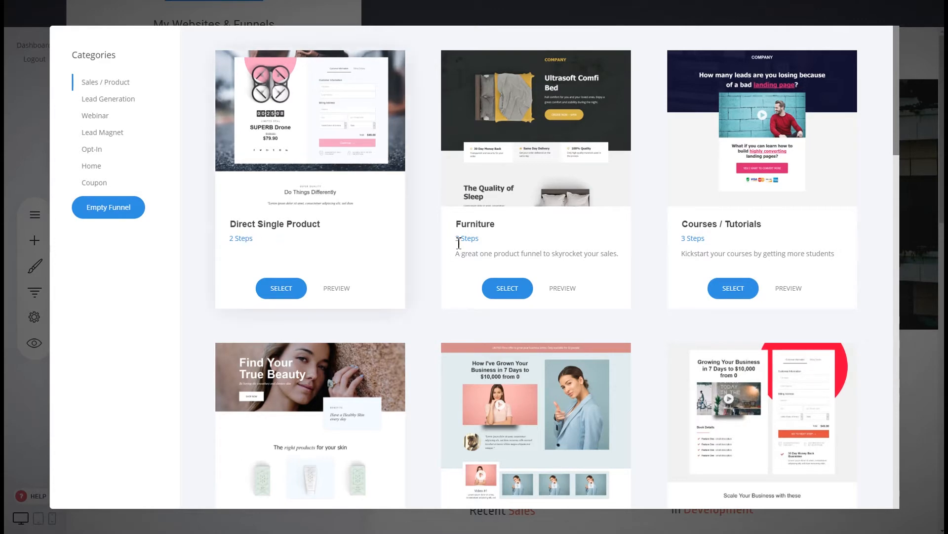
pyautogui.scroll(-5, 651, 312)
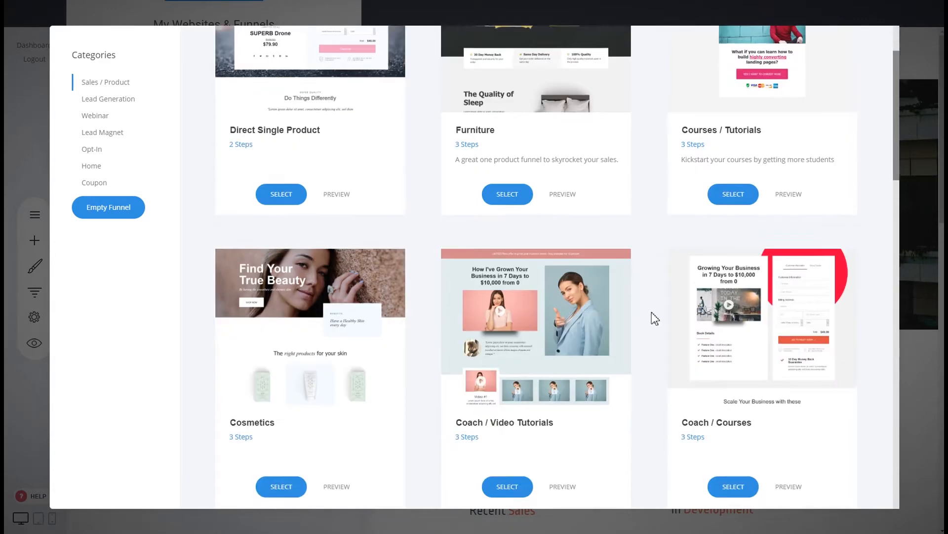
pyautogui.scroll(-5, 657, 326)
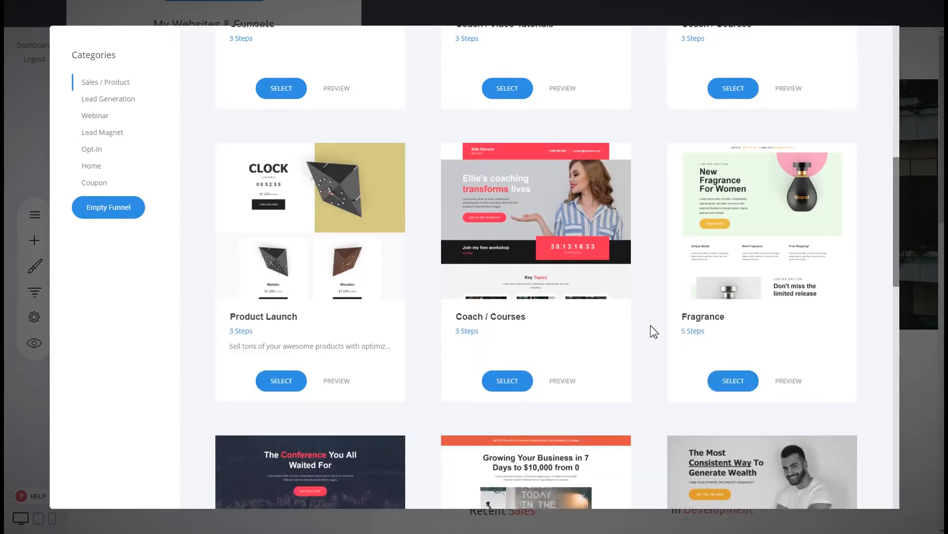
pyautogui.scroll(10, 650, 325)
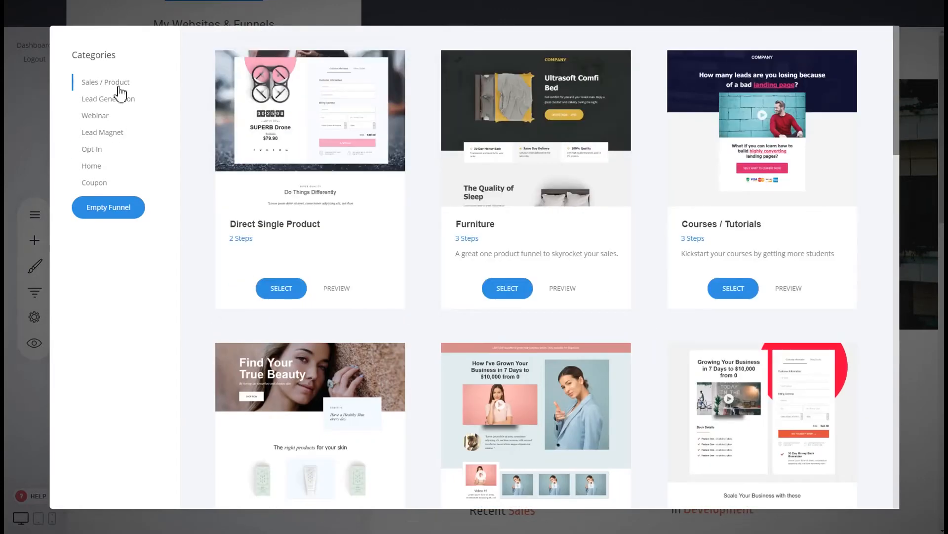
# - Browse the Lead Generation templates and preview the Landing and Thank You steps of the one showing a businessman with coffee
pyautogui.click(116, 100)
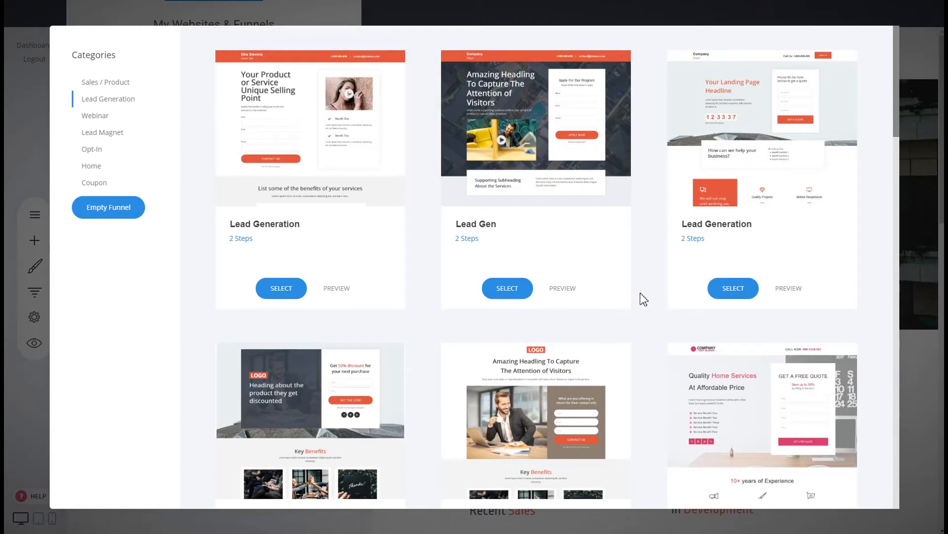
pyautogui.scroll(-5, 649, 285)
pyautogui.scroll(-9, 647, 283)
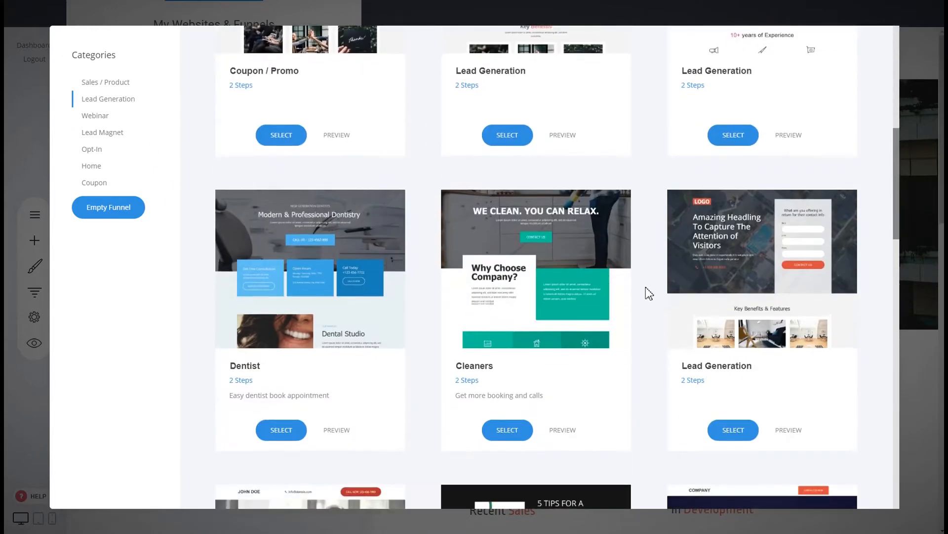
pyautogui.scroll(11, 649, 293)
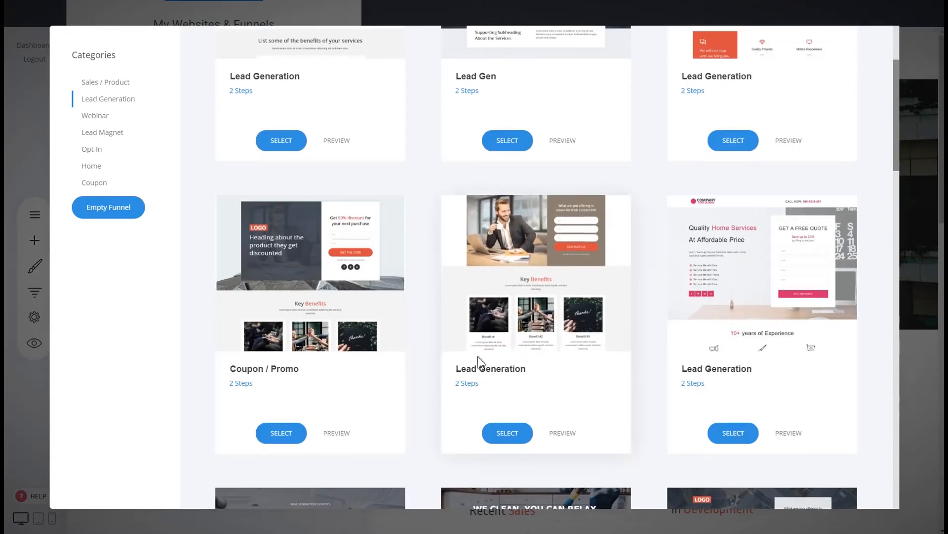
pyautogui.click(564, 434)
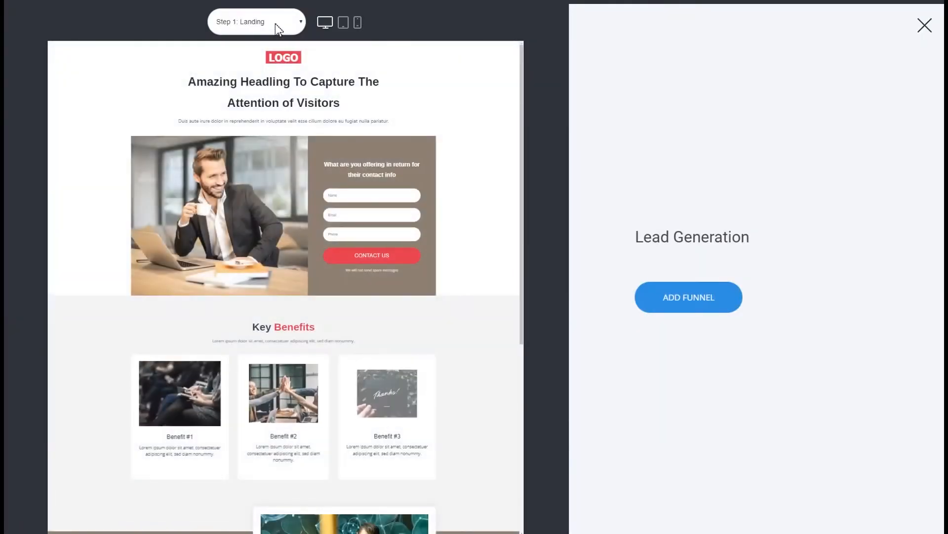
pyautogui.click(277, 21)
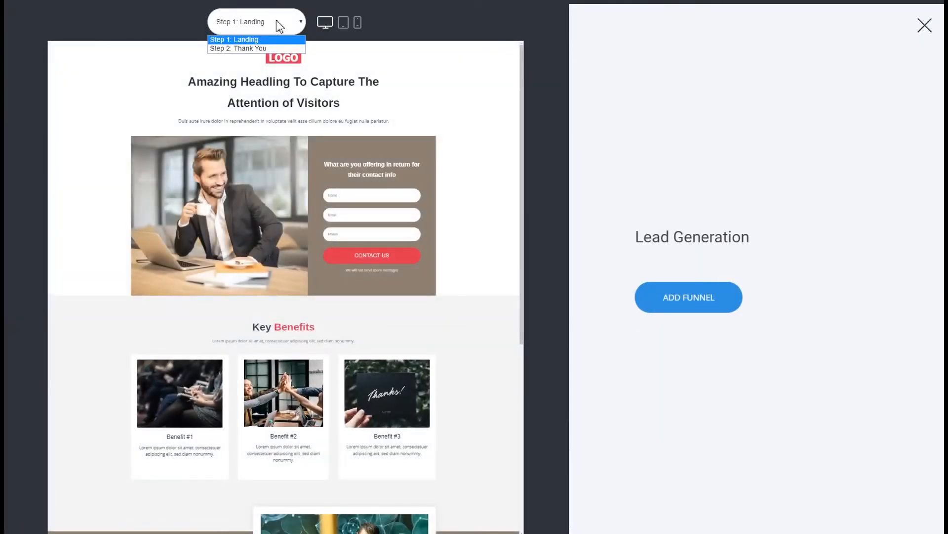
pyautogui.click(262, 47)
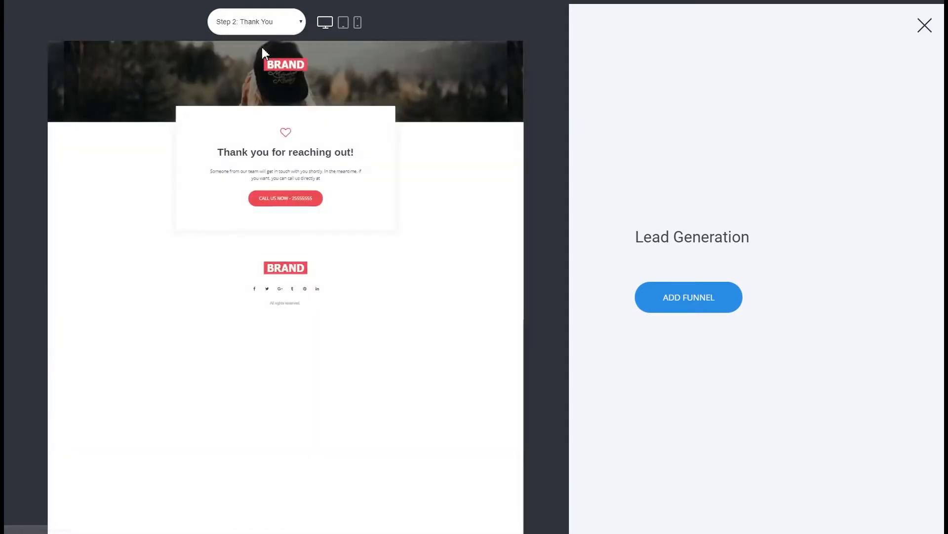
# - Add the previewed template as a new funnel named Lead Generation
pyautogui.click(687, 303)
pyautogui.click(433, 117)
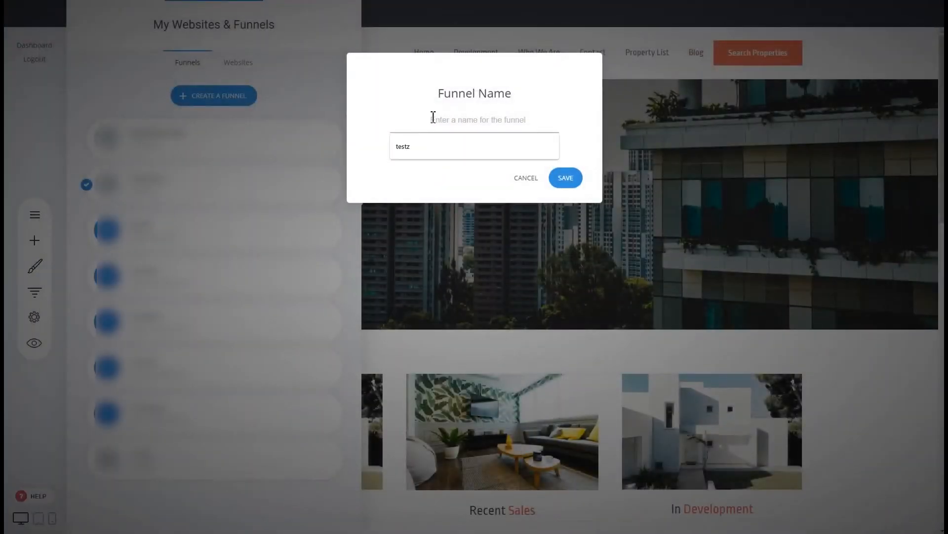
pyautogui.write('Lead Generation')
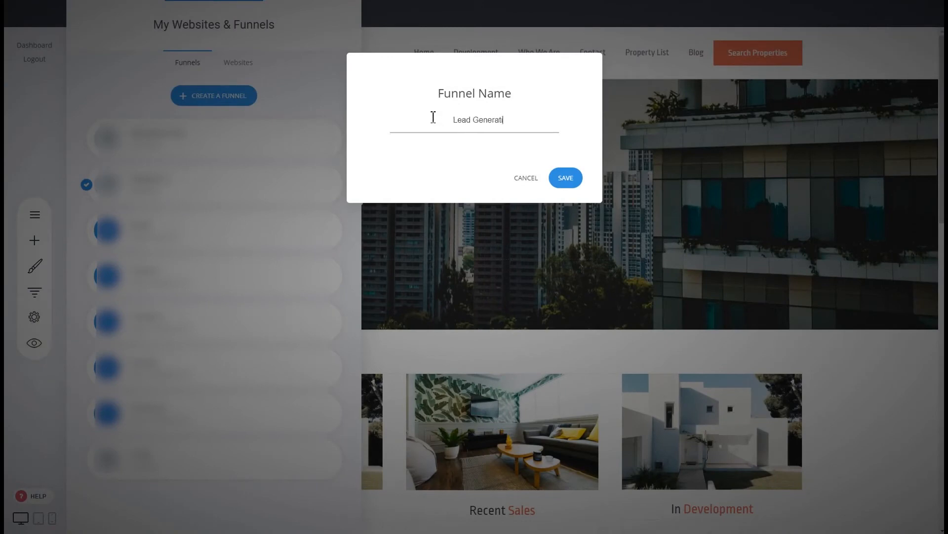
pyautogui.click(569, 183)
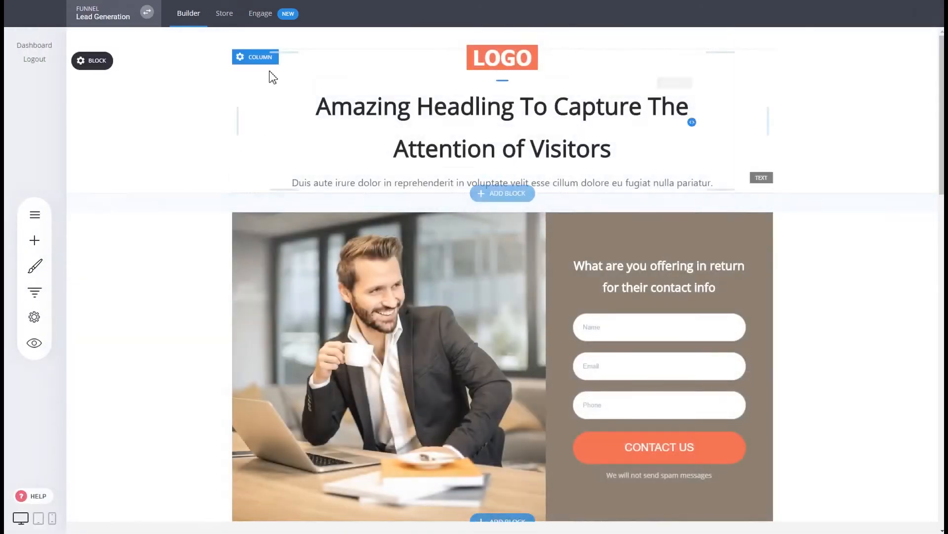
# - Check the project's list of websites and funnels for the new Lead Generation funnel
pyautogui.click(130, 16)
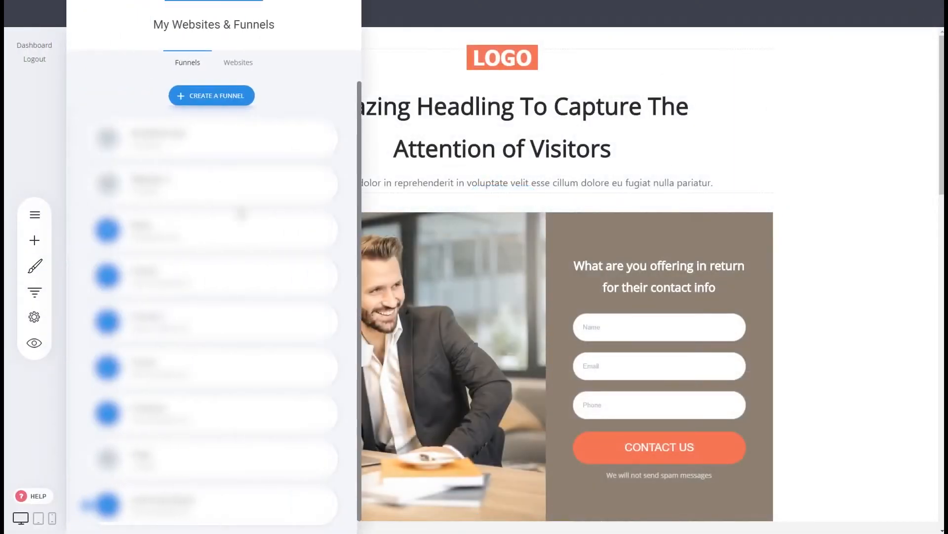
pyautogui.scroll(-1, 306, 170)
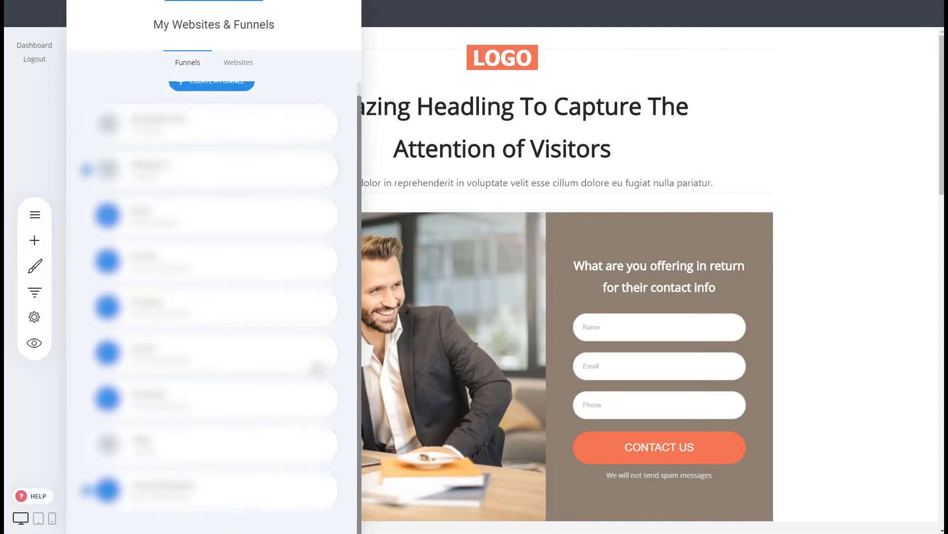
pyautogui.click(670, 188)
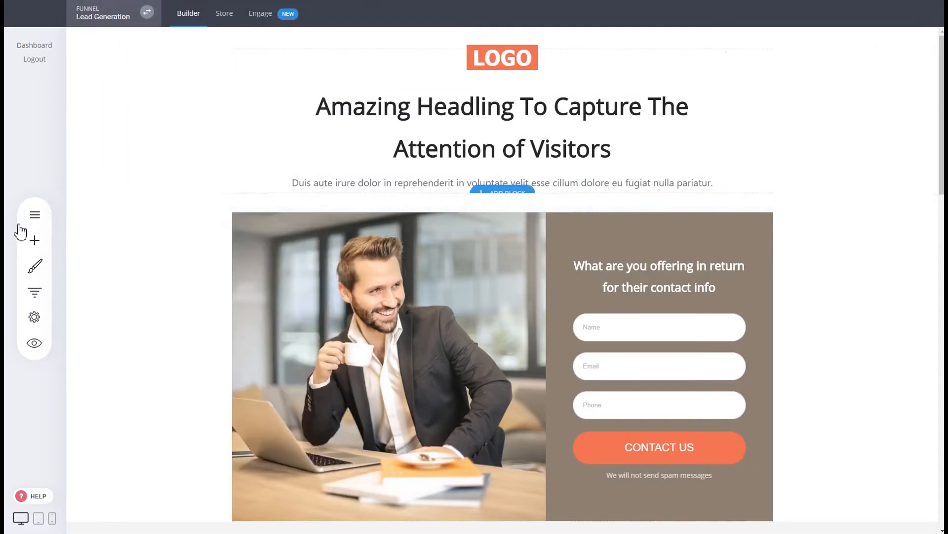
# - Move the Lead Generation funnel into the Website 2 website of this project
pyautogui.click(26, 295)
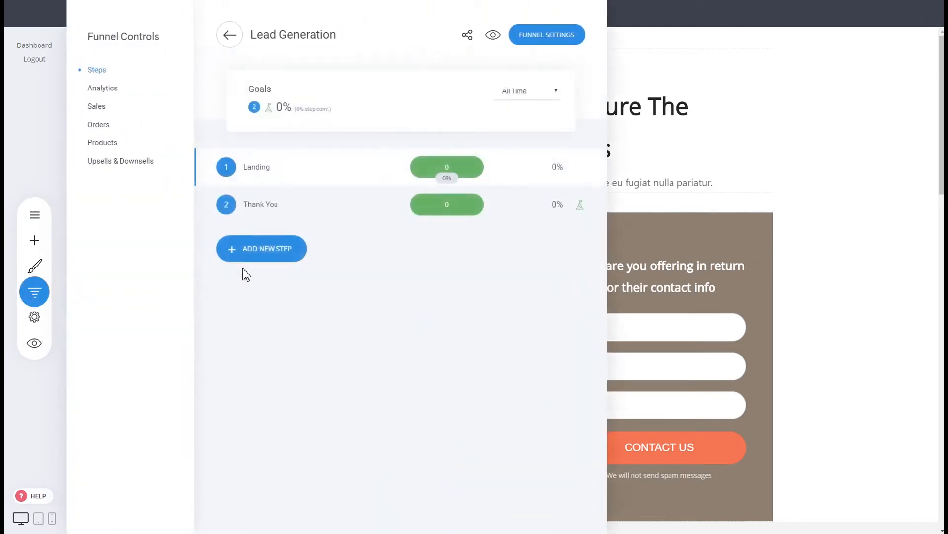
pyautogui.click(232, 37)
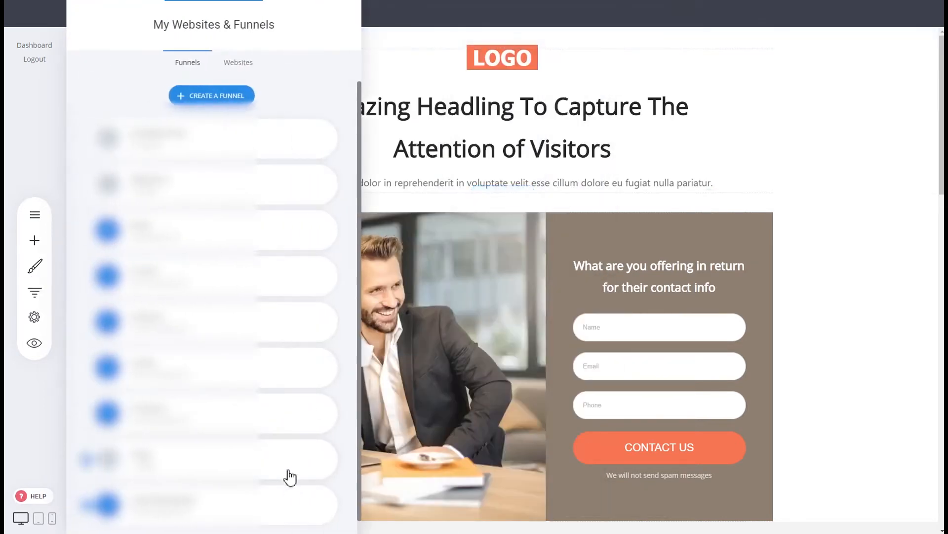
pyautogui.scroll(-1, 249, 307)
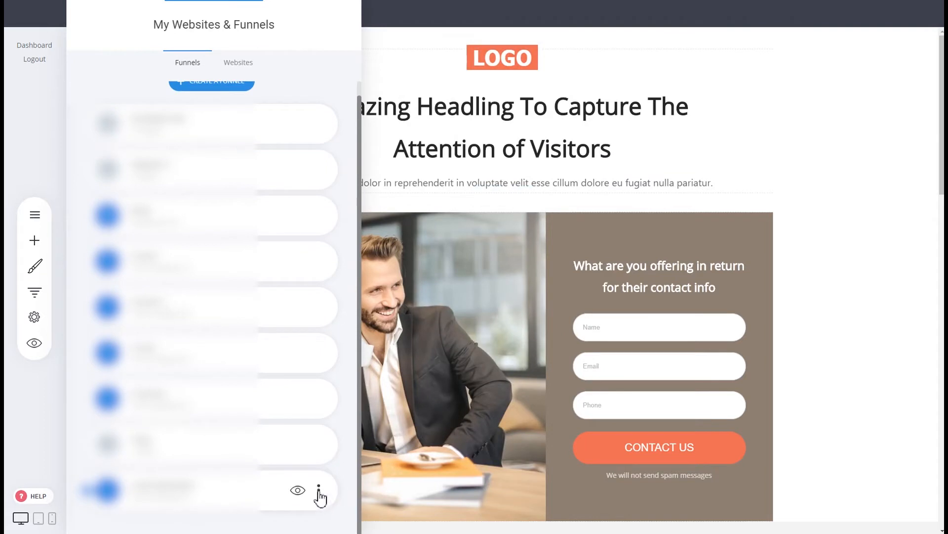
pyautogui.click(319, 492)
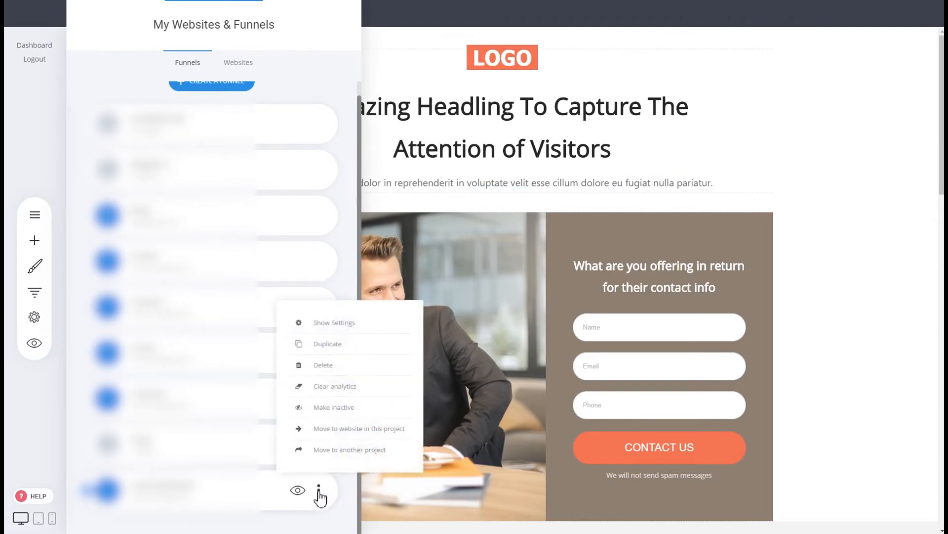
pyautogui.click(347, 428)
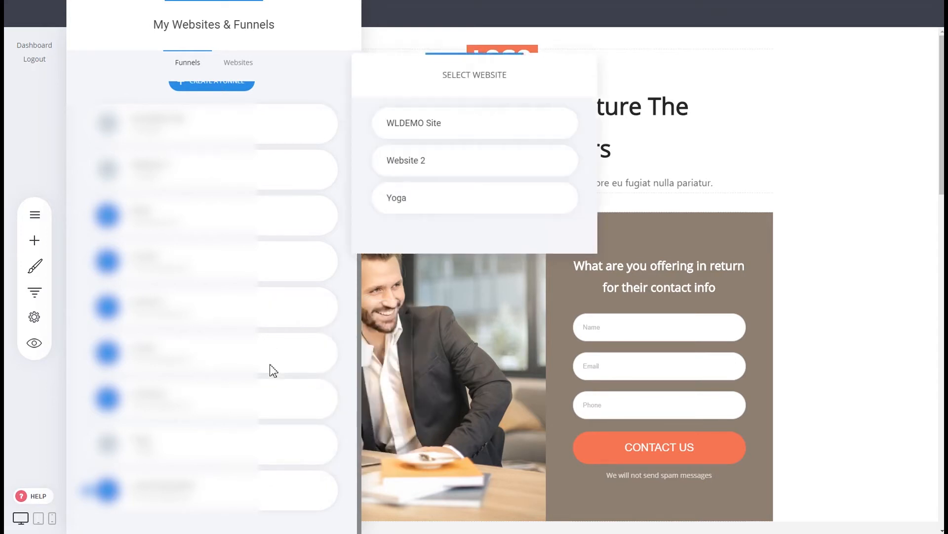
pyautogui.click(376, 197)
pyautogui.click(416, 174)
pyautogui.click(452, 170)
pyautogui.click(532, 265)
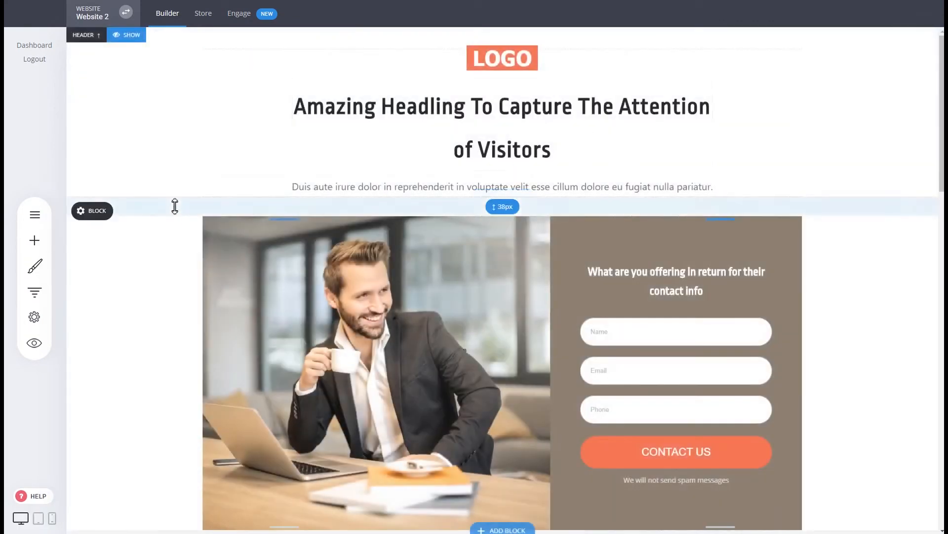
# - Show the website header on the funnel's landing page and hide it again
pyautogui.click(131, 36)
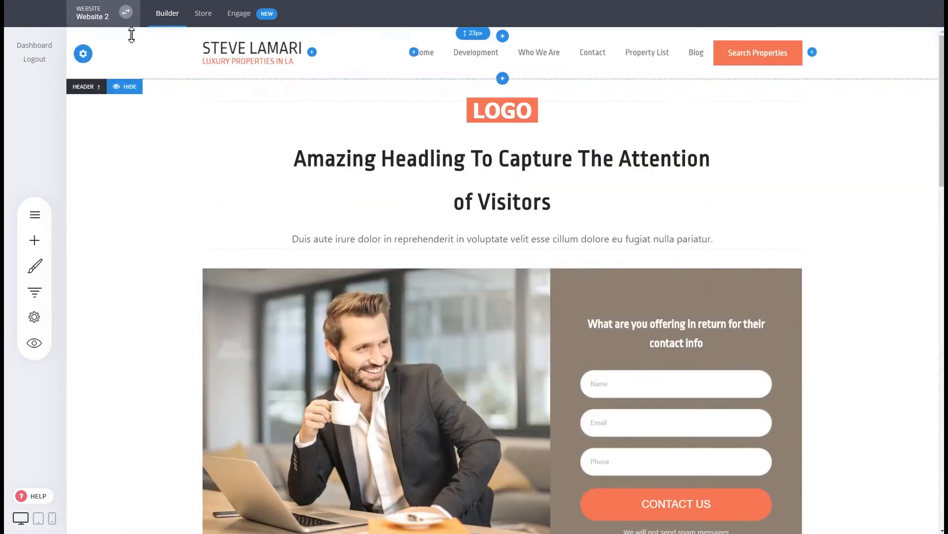
pyautogui.click(131, 85)
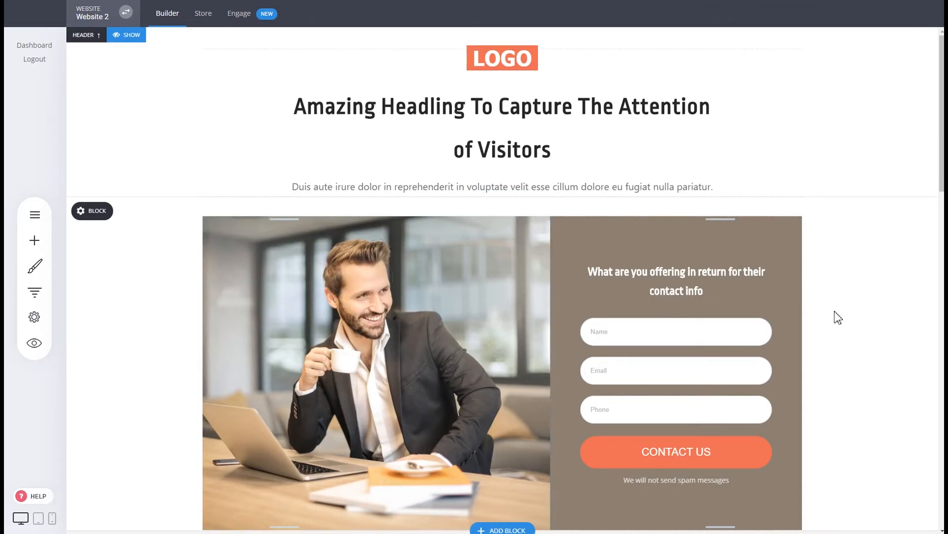
# - Review the Lead Generation funnel's steps and the landing page content down to the Key Benefits section
pyautogui.click(44, 291)
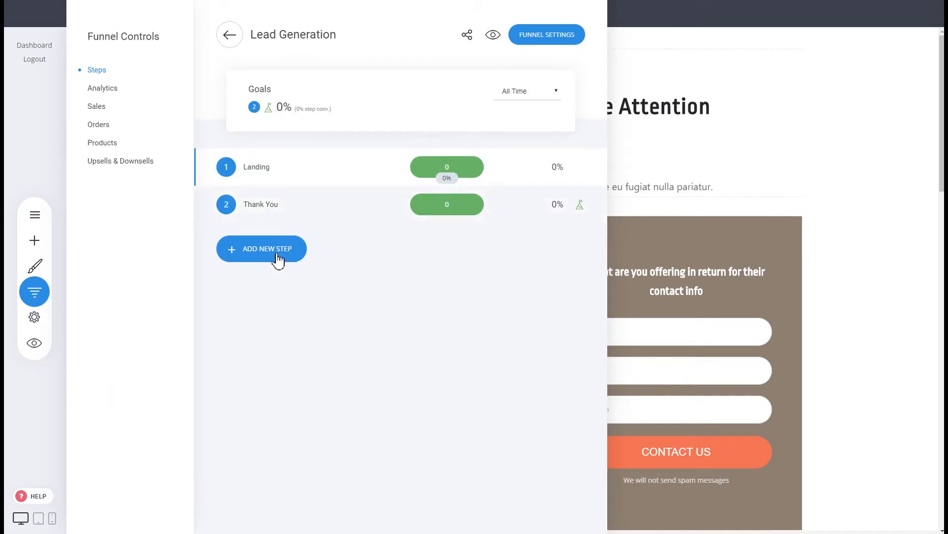
pyautogui.click(701, 260)
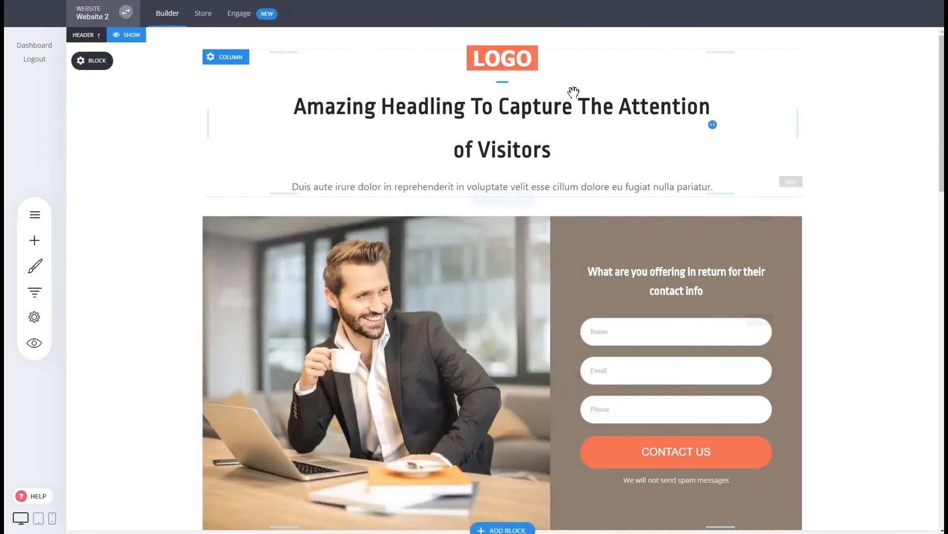
pyautogui.scroll(-4, 857, 378)
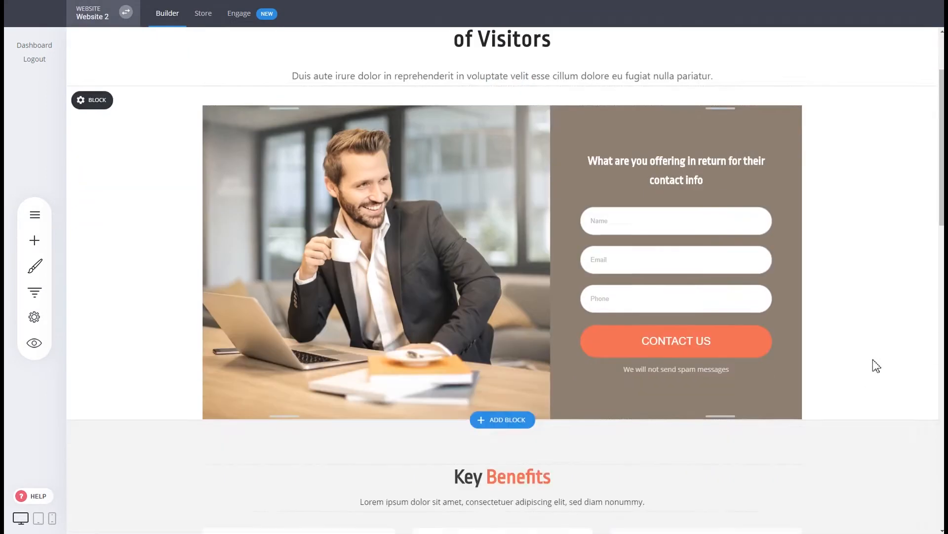
pyautogui.scroll(-5, 795, 233)
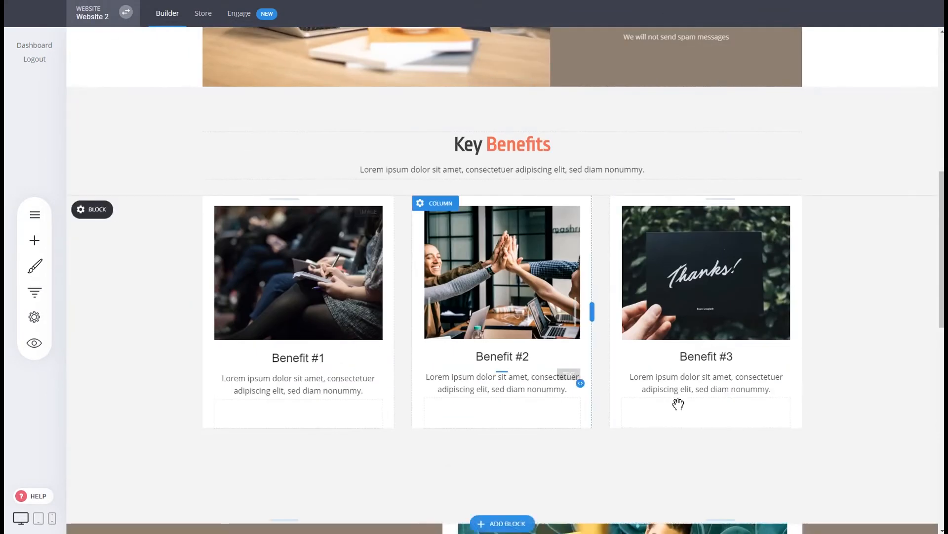
# - Review the rest of the landing page down to the footer and open the Thank You step's page
pyautogui.scroll(-4, 839, 193)
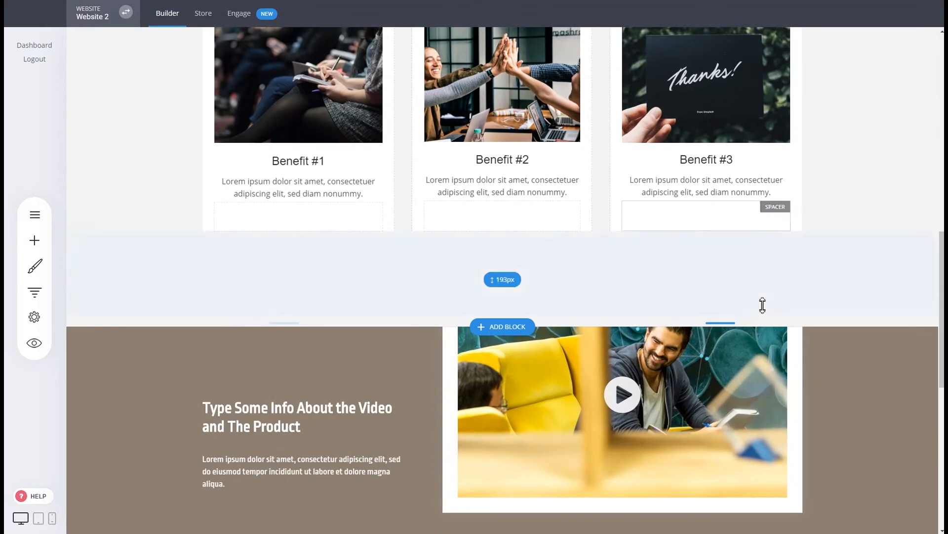
pyautogui.scroll(-5, 762, 303)
pyautogui.scroll(-4, 848, 307)
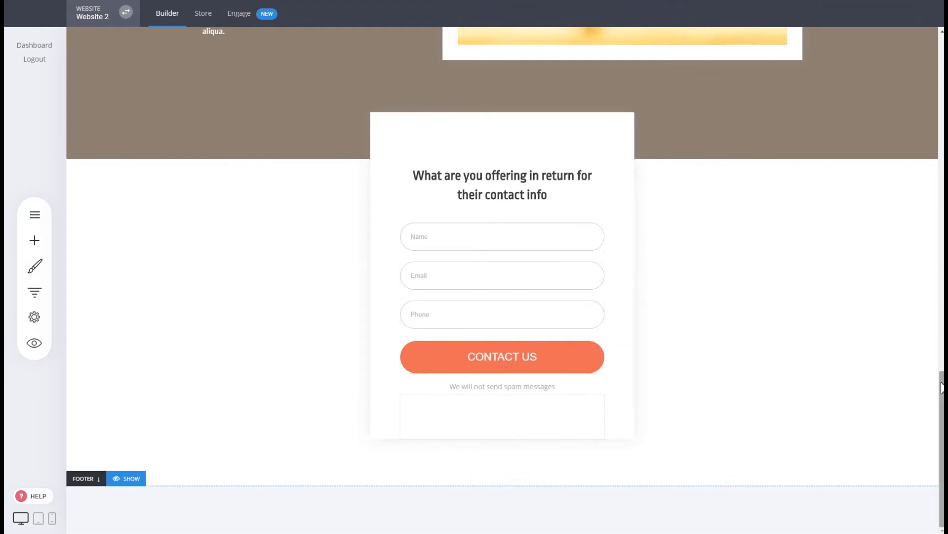
pyautogui.scroll(15, 480, 293)
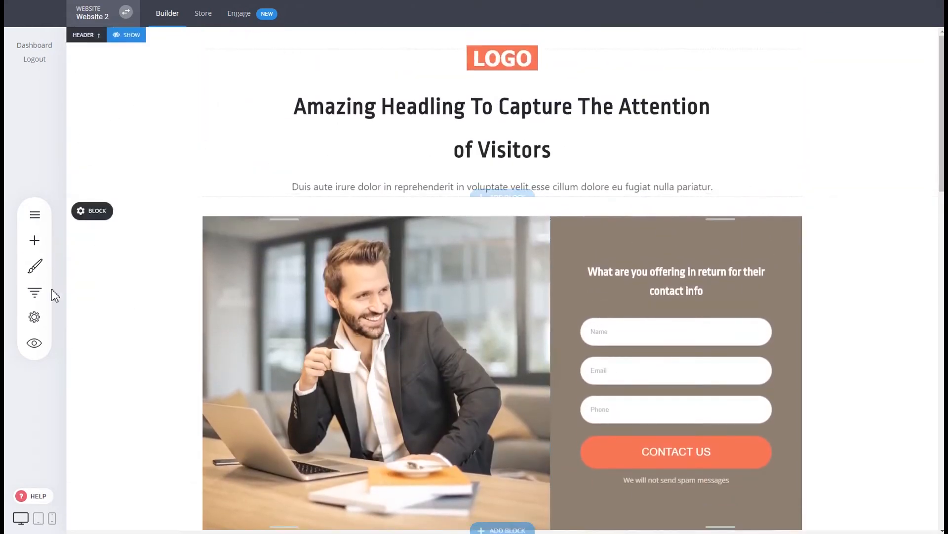
pyautogui.click(34, 292)
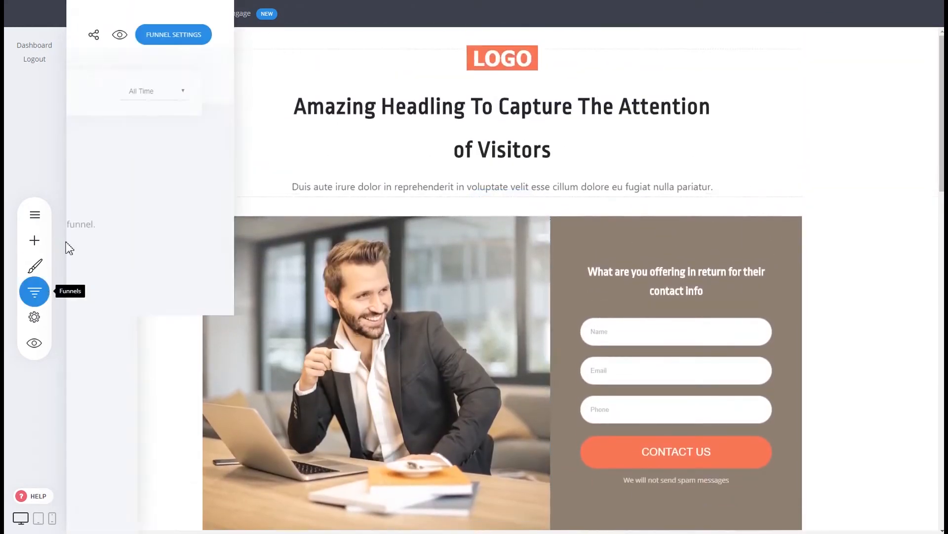
pyautogui.click(270, 211)
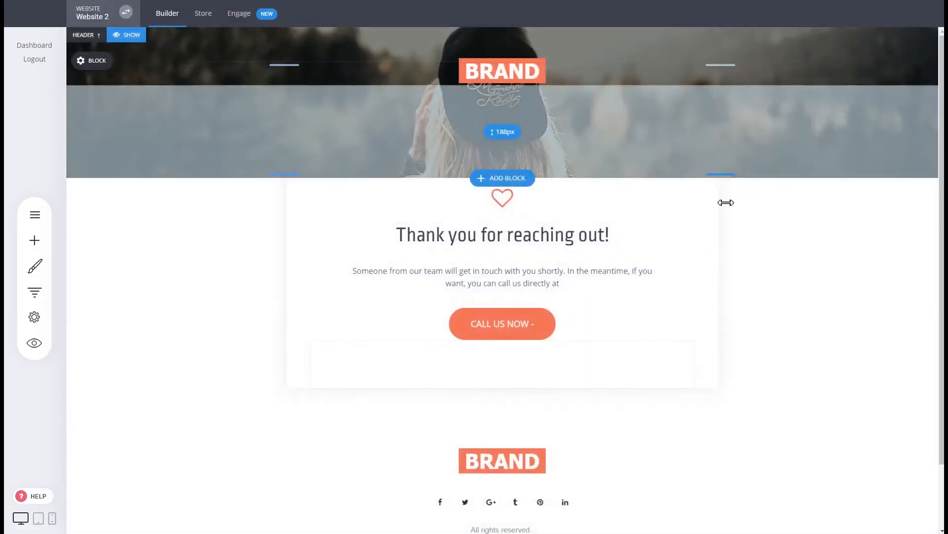
# - Preview the Lead Generation funnel and look over its landing page down to the Key Benefits section
pyautogui.click(35, 292)
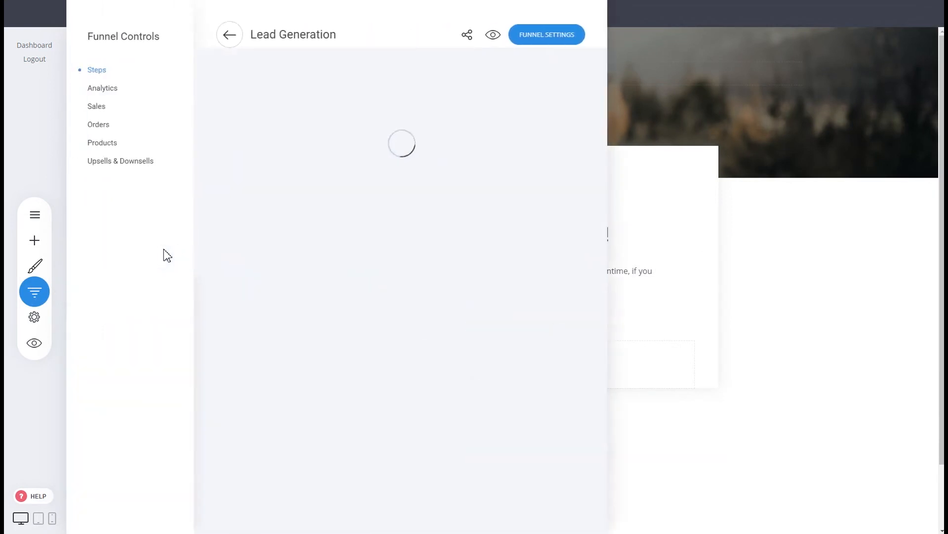
pyautogui.click(493, 37)
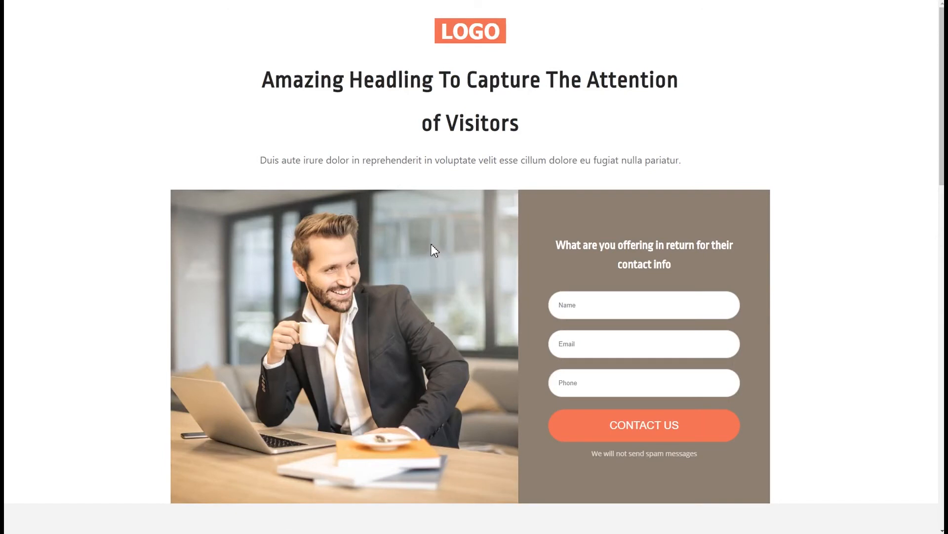
pyautogui.scroll(-2, 434, 237)
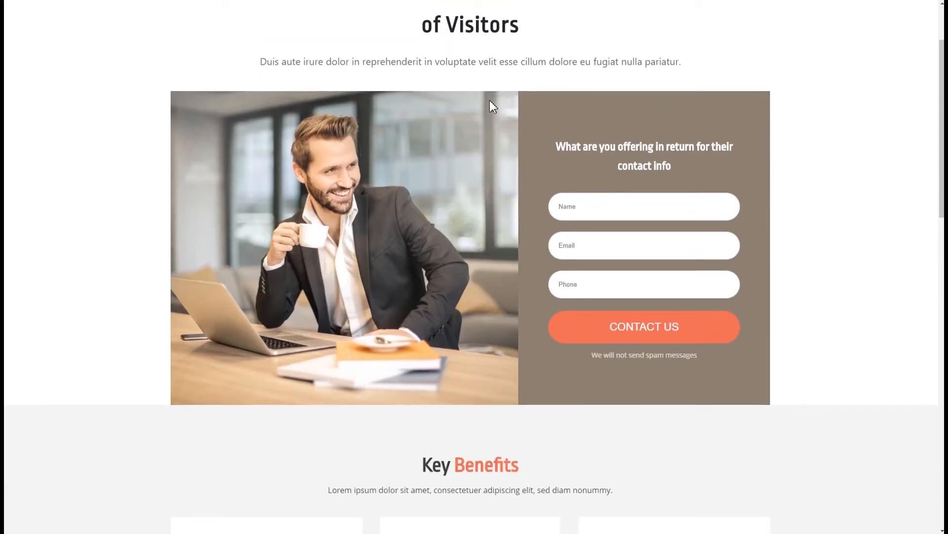
pyautogui.scroll(2, 490, 103)
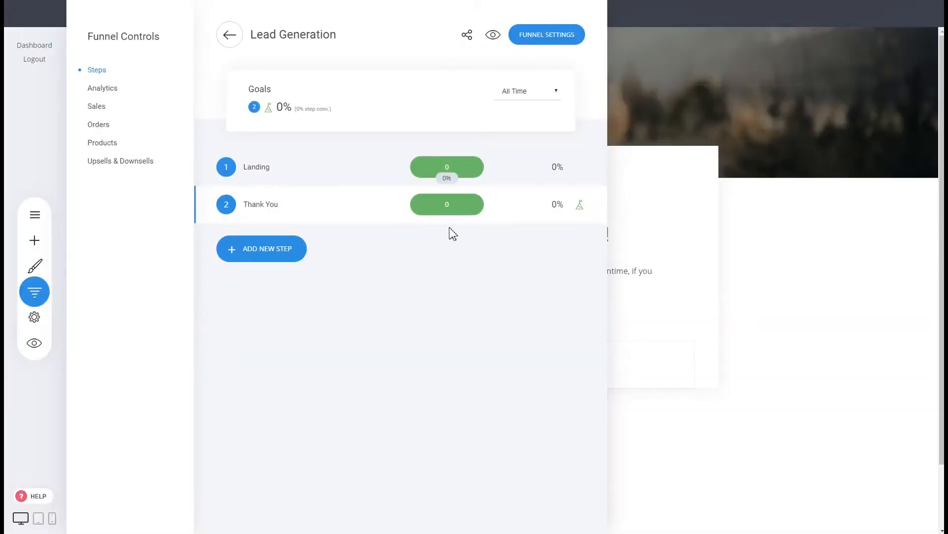
# - Set up an A/B test for the Landing step by duplicating its page as the second variant
pyautogui.moveTo(466, 169)
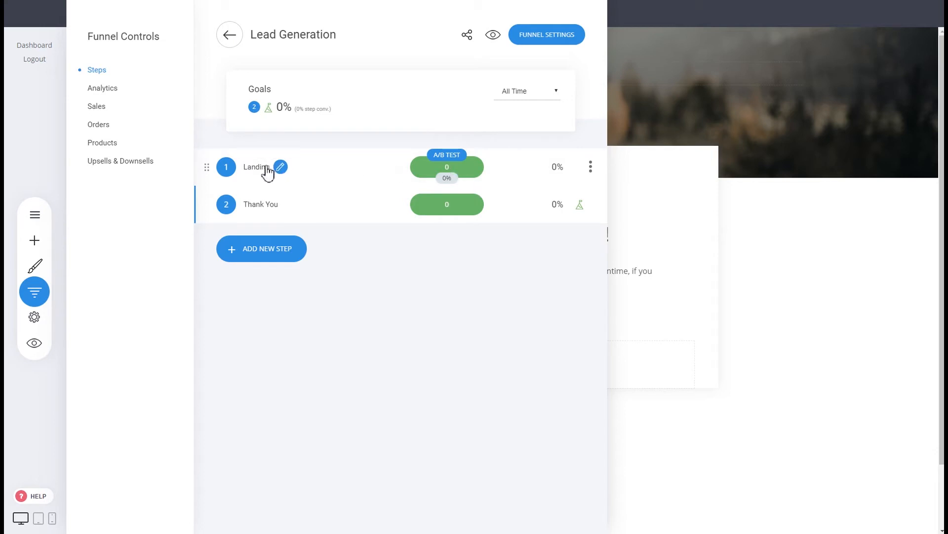
pyautogui.click(454, 158)
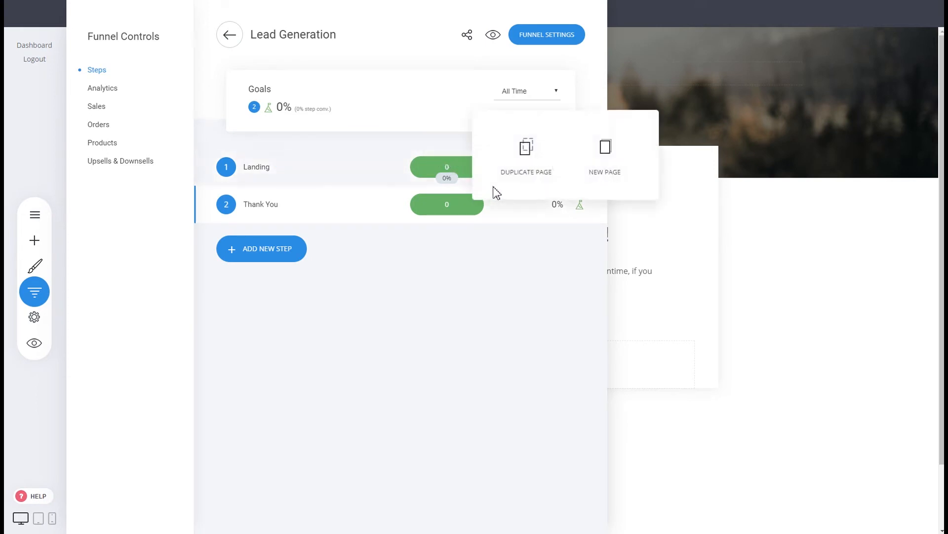
pyautogui.click(532, 159)
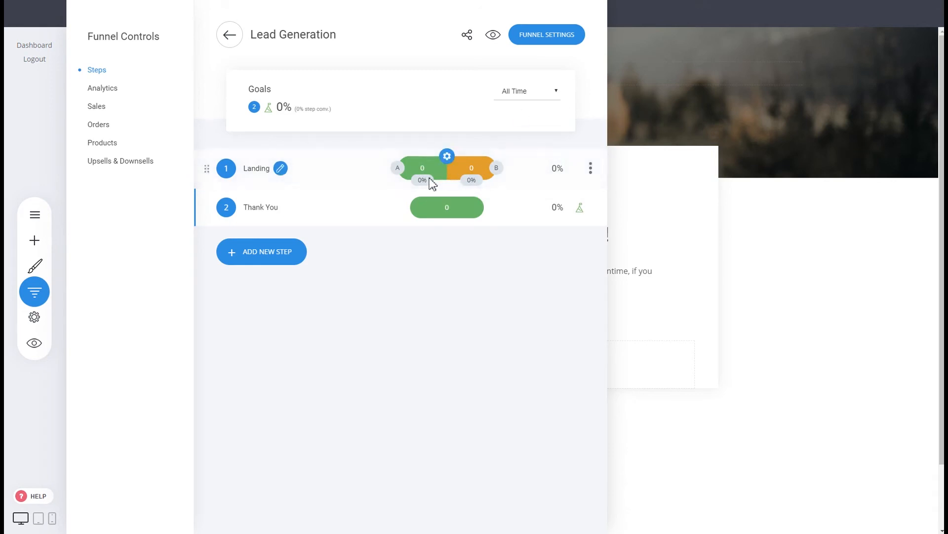
# - Open variant A of the Landing step, check the funnel's steps and look over the page content
pyautogui.click(397, 169)
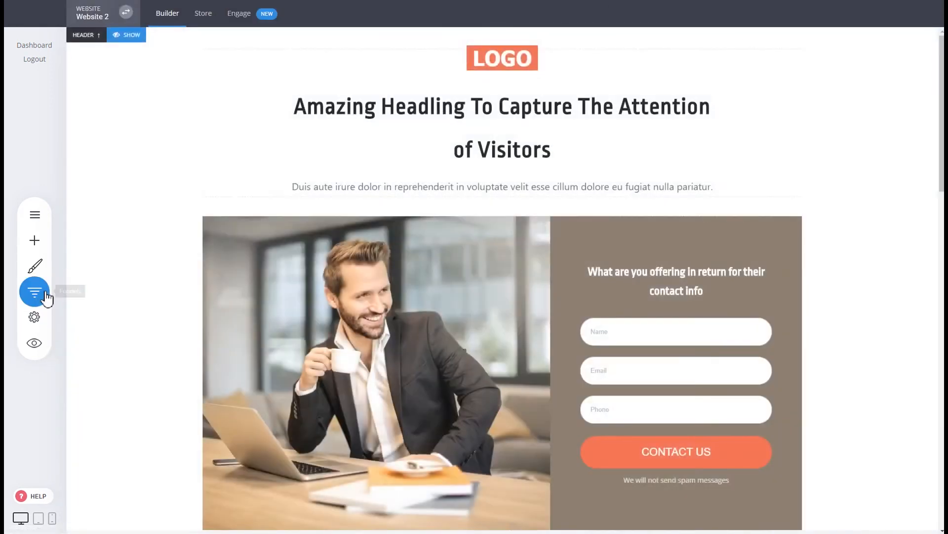
pyautogui.click(35, 291)
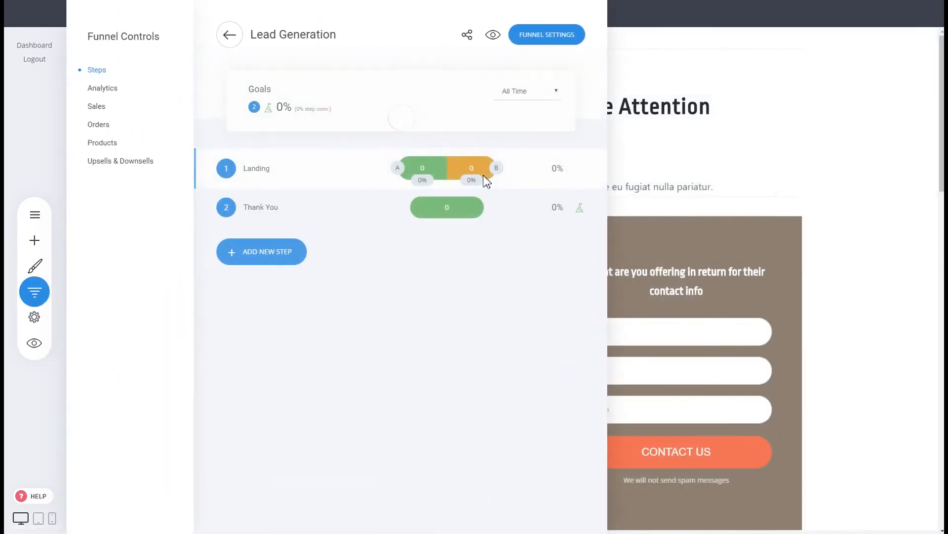
pyautogui.click(676, 148)
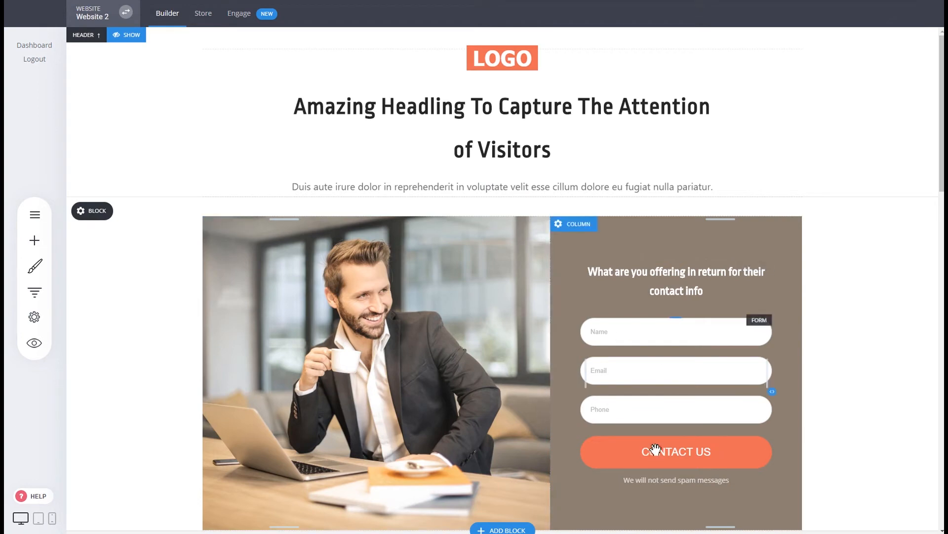
pyautogui.scroll(-5, 724, 394)
pyautogui.scroll(5, 483, 210)
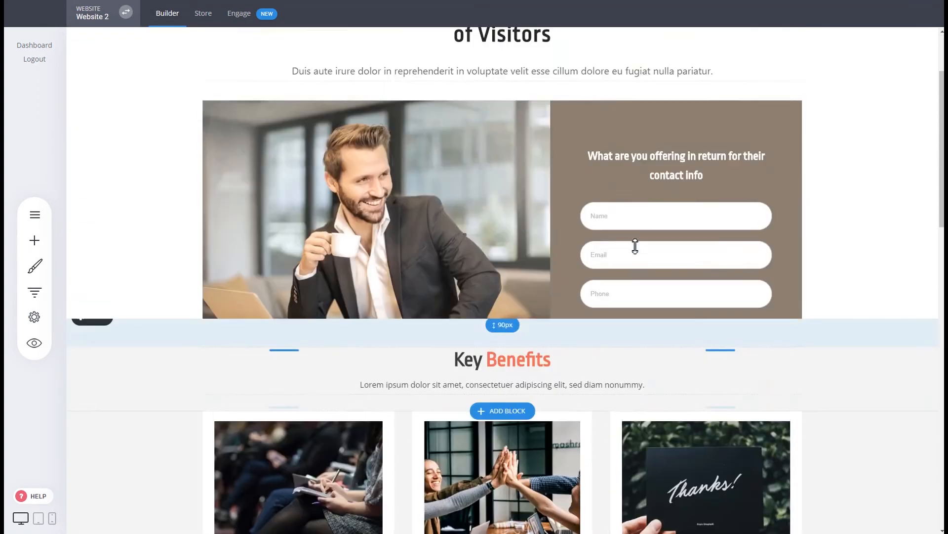
# - Check the Lead Generation funnel's analytics and sales statistics
pyautogui.click(34, 291)
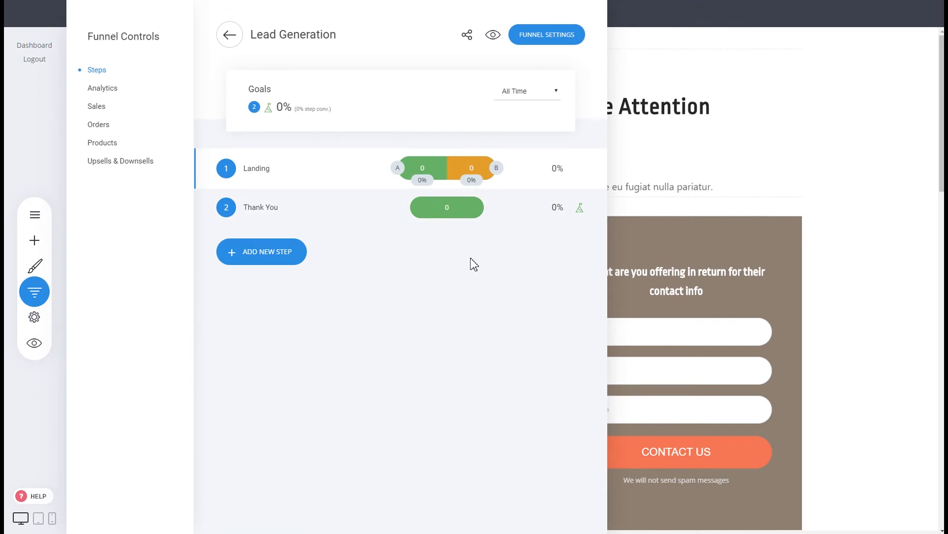
pyautogui.click(101, 88)
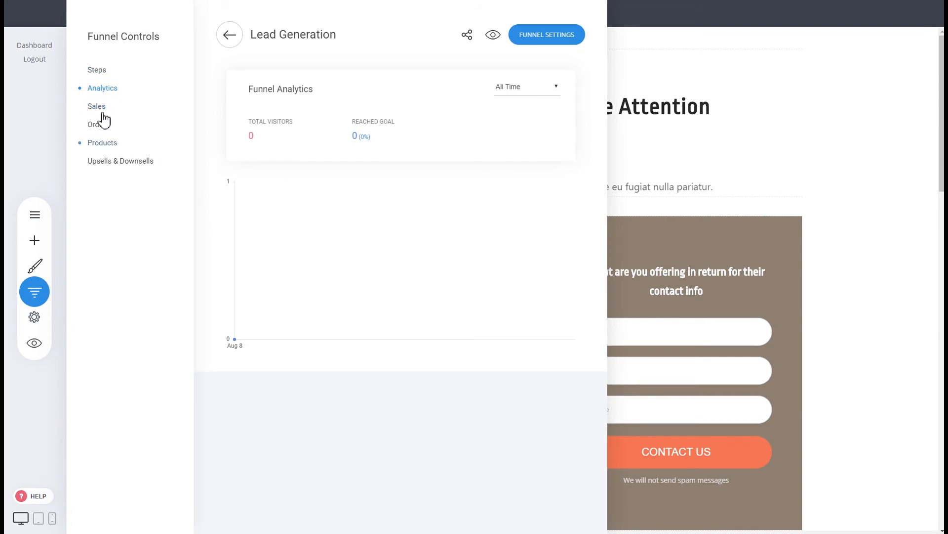
pyautogui.click(101, 109)
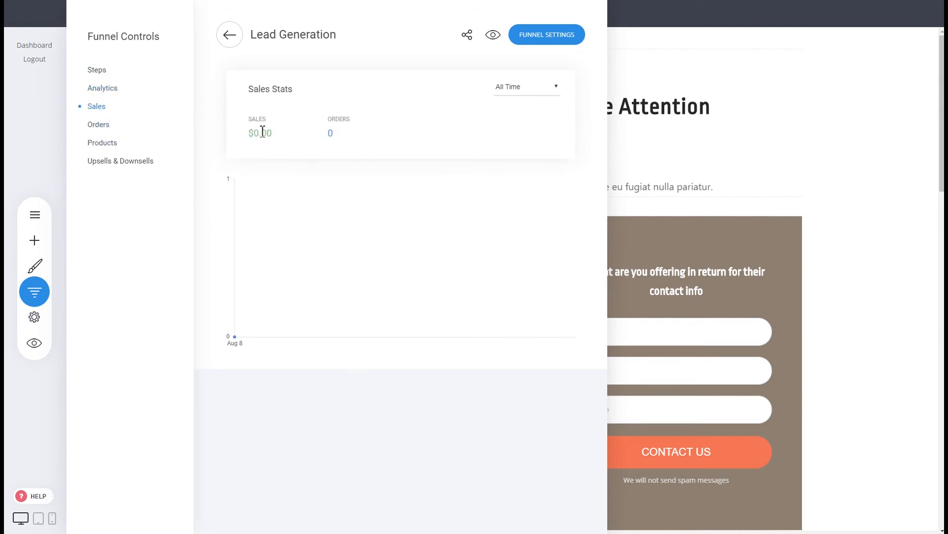
# - Create a new funnel from the Furniture template in the Sales / Product category and name it Sales Funnel
pyautogui.click(231, 43)
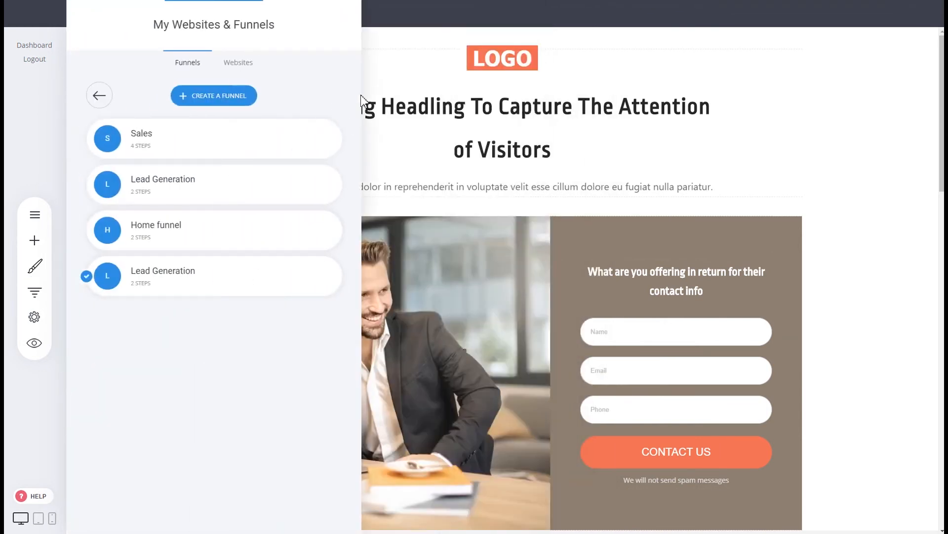
pyautogui.click(221, 95)
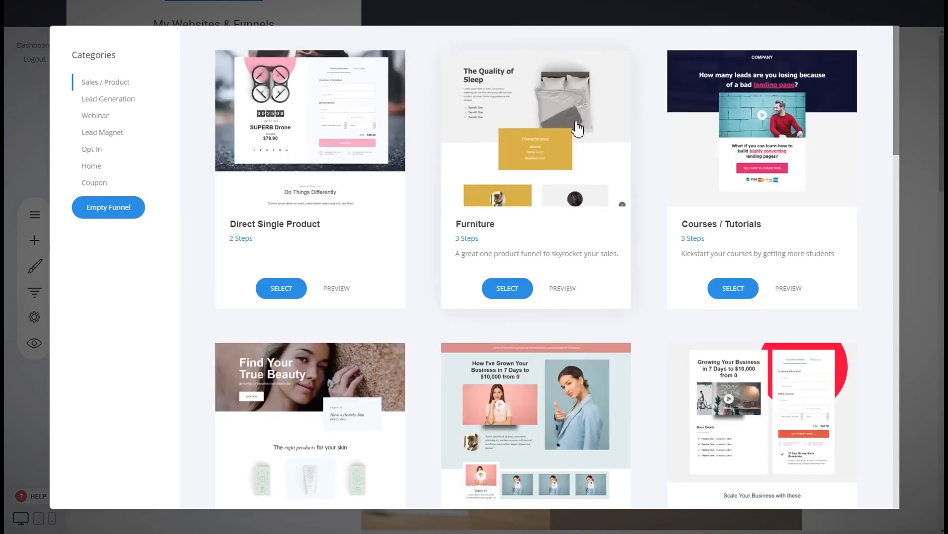
pyautogui.click(507, 289)
pyautogui.click(460, 122)
pyautogui.write('Sales Funnel')
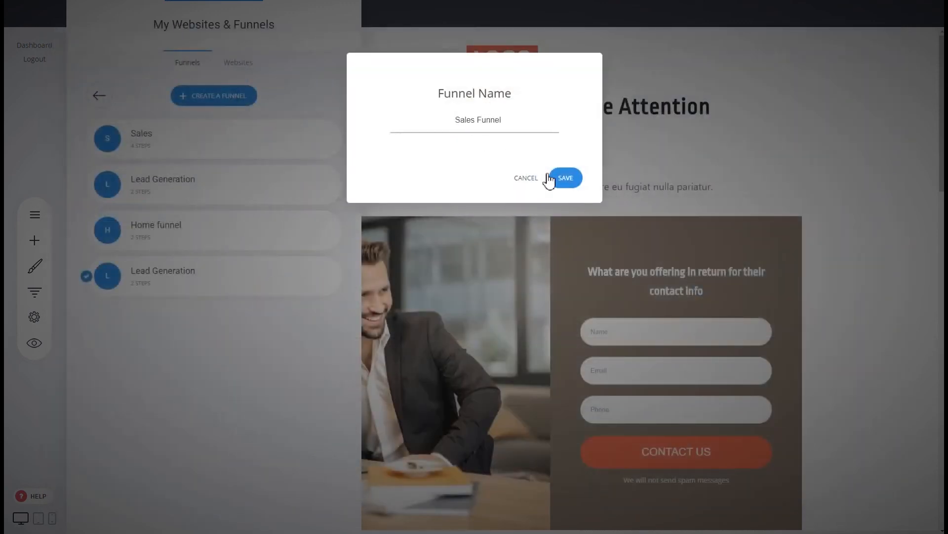
pyautogui.click(563, 178)
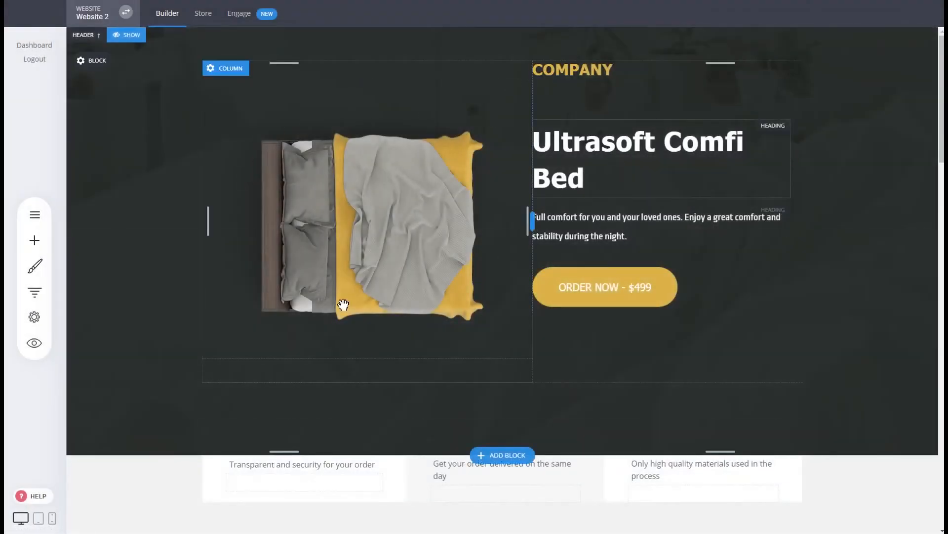
# - Review the Sales Funnel's landing page down to the Ultimate Comfort section and return to its beginning
pyautogui.scroll(-2, 513, 222)
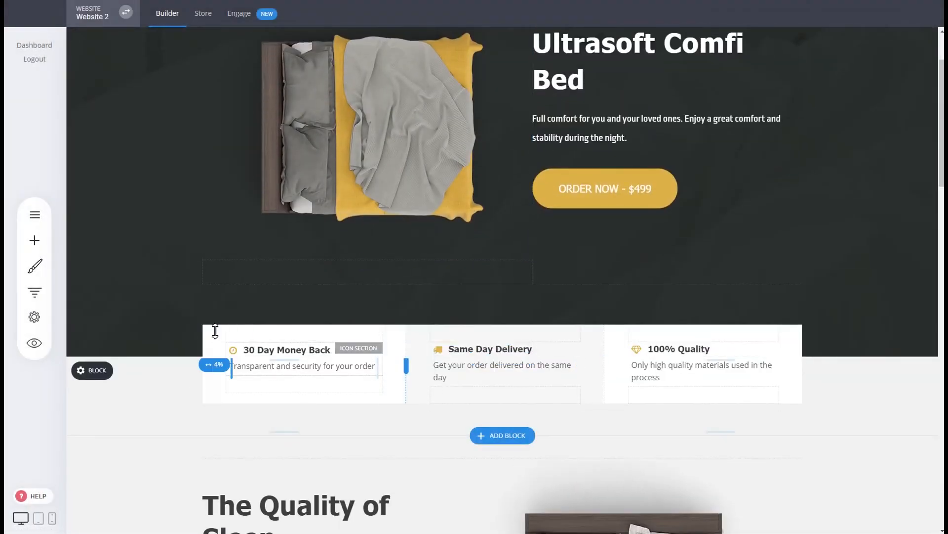
pyautogui.scroll(-6, 536, 530)
pyautogui.scroll(-5, 731, 276)
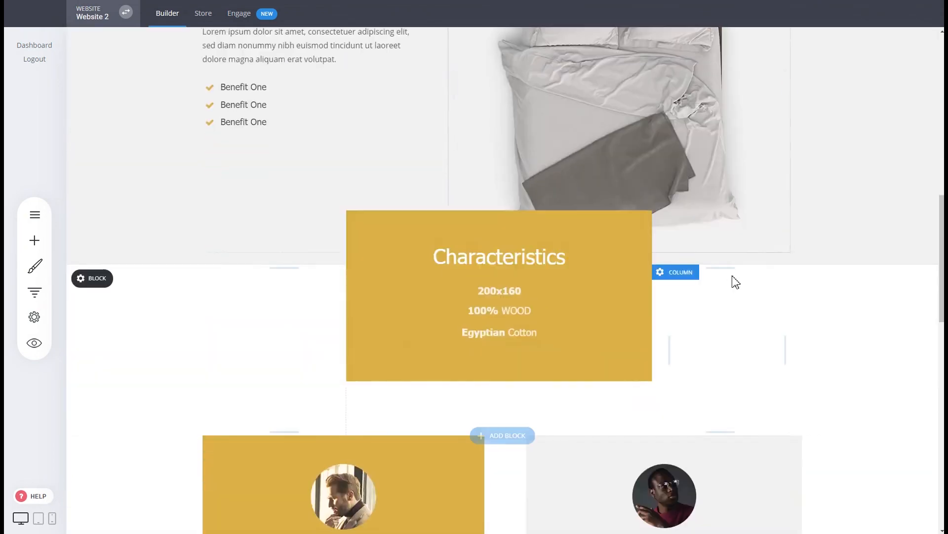
pyautogui.scroll(-14, 736, 281)
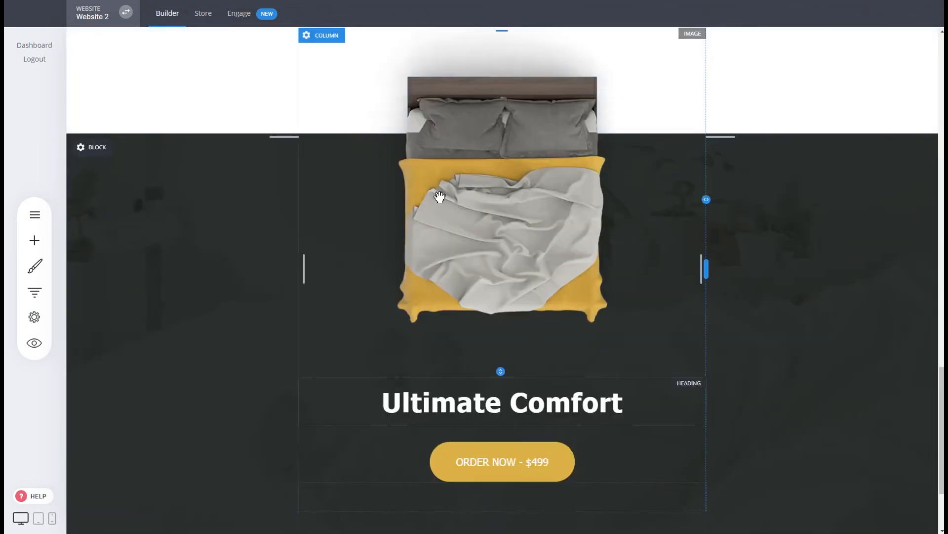
pyautogui.scroll(1, 494, 347)
pyautogui.scroll(5, 494, 347)
pyautogui.scroll(12, 760, 314)
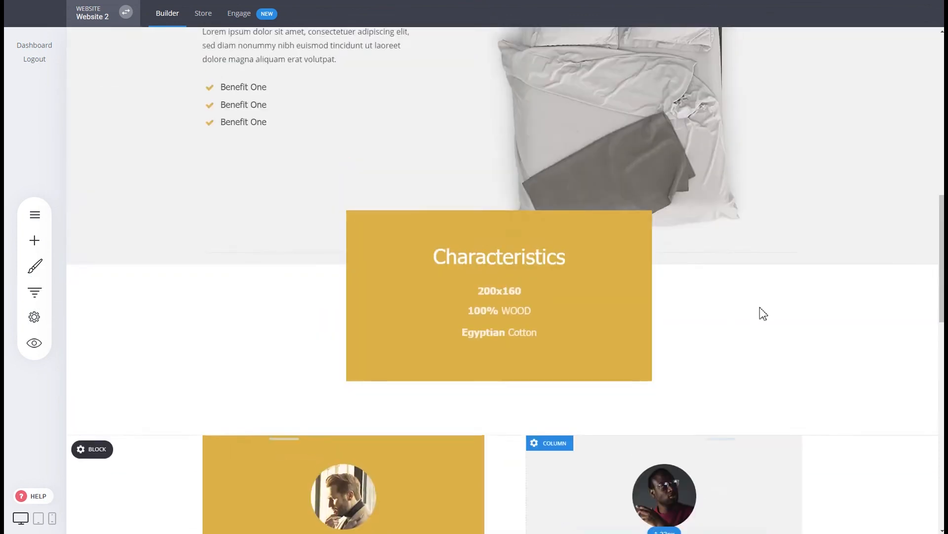
pyautogui.scroll(4, 775, 316)
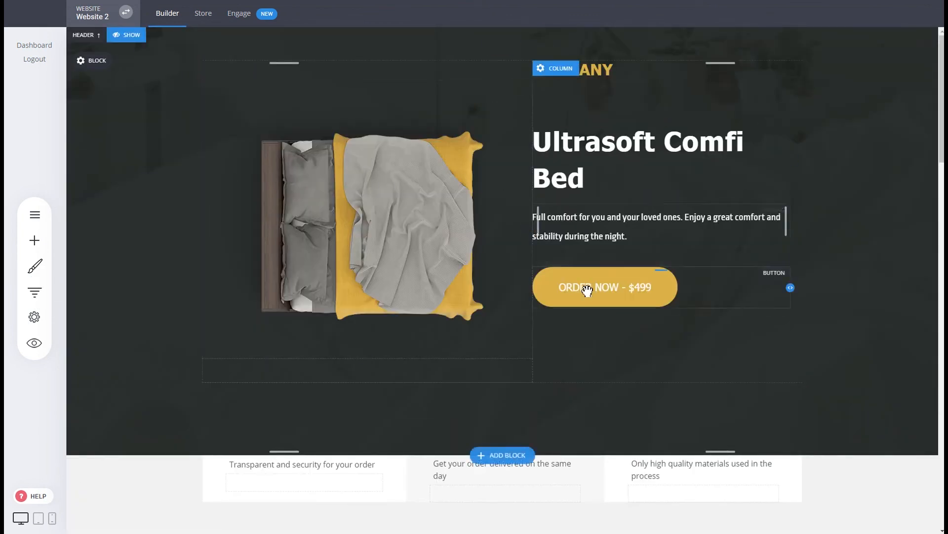
# - Look over the Sales Funnel's steps and open the page of its Checkout step
pyautogui.click(34, 292)
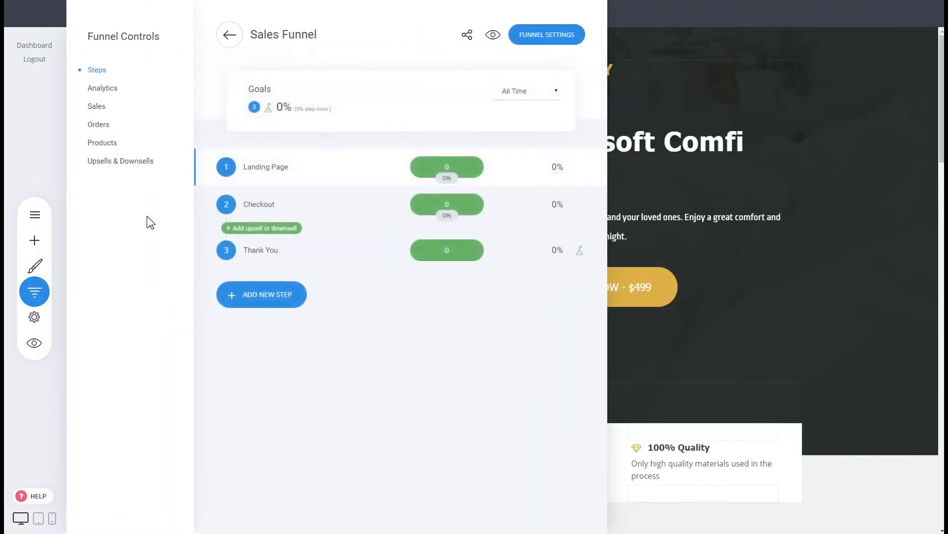
pyautogui.click(630, 245)
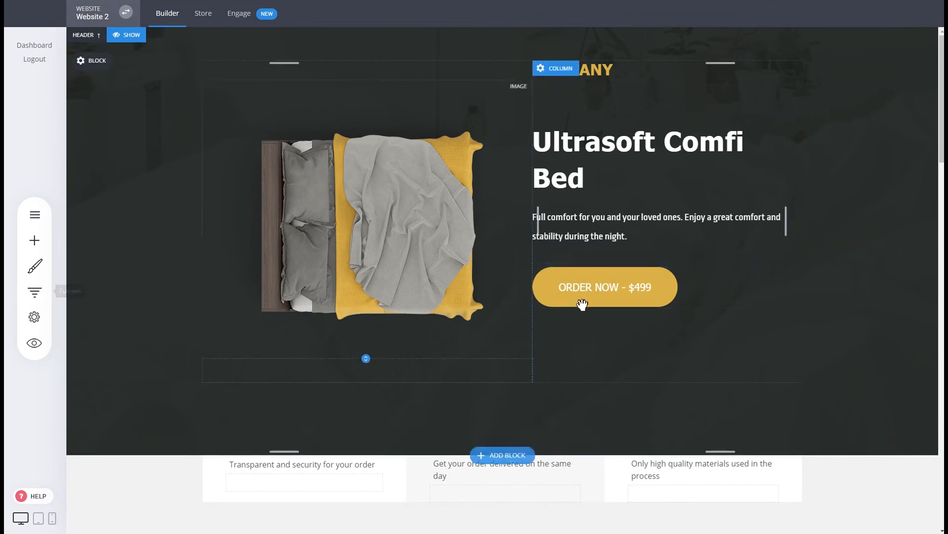
pyautogui.click(34, 292)
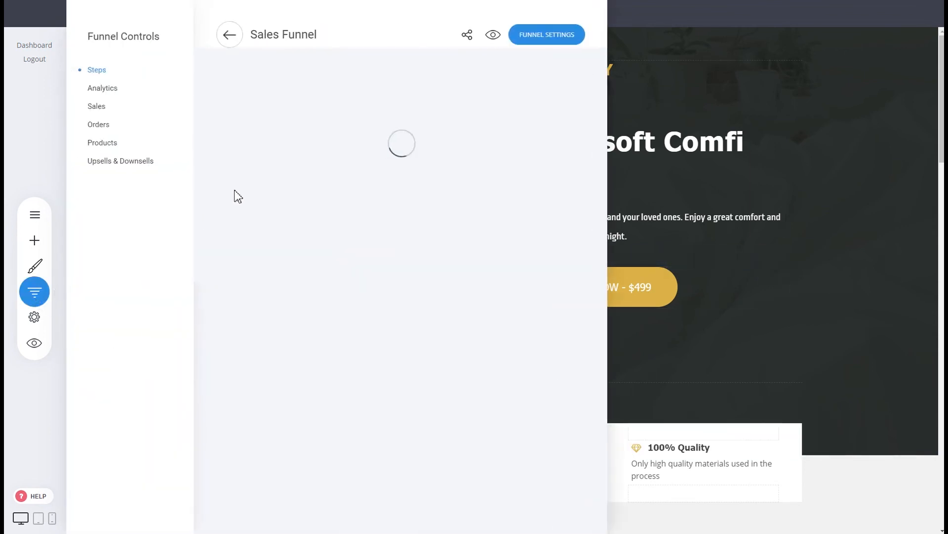
pyautogui.click(259, 213)
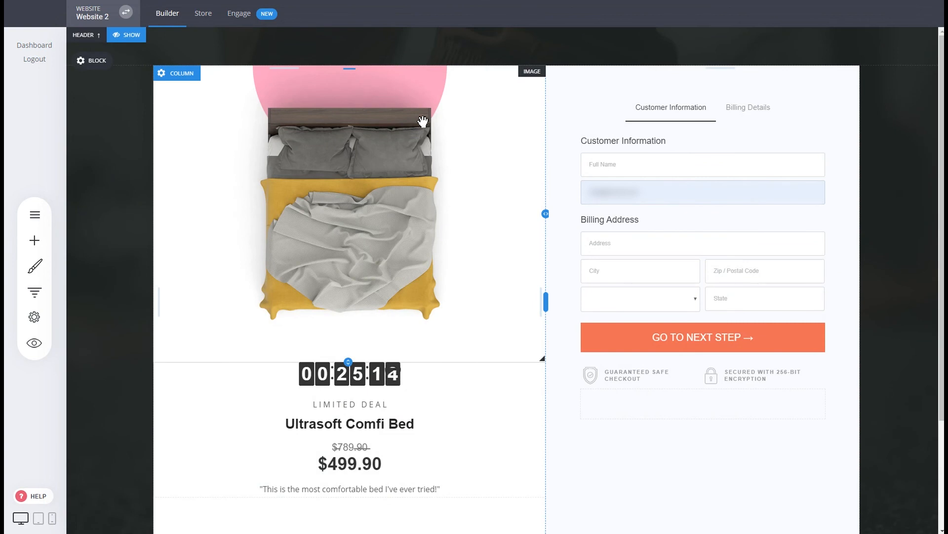
# - Check the Sales Funnel's steps and the project's list of funnels, and return to the checkout page
pyautogui.click(34, 292)
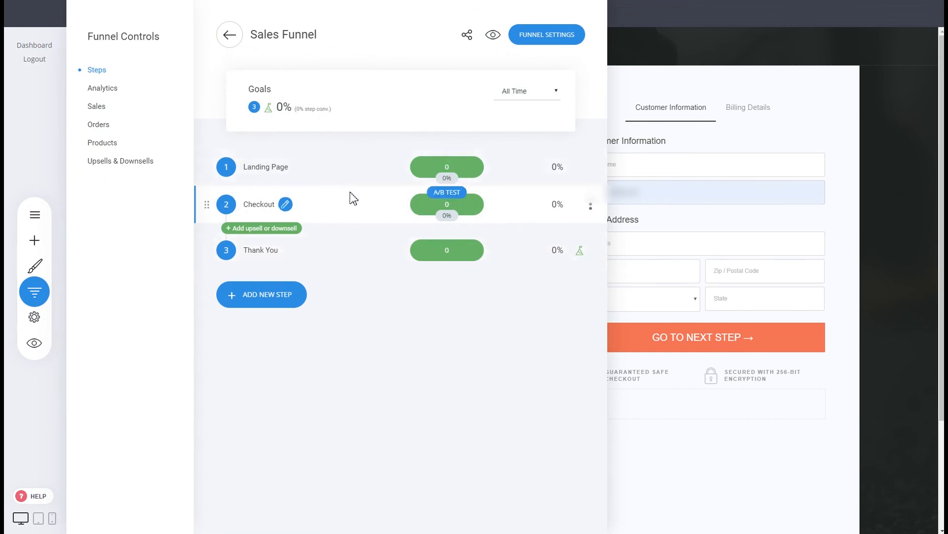
pyautogui.click(233, 39)
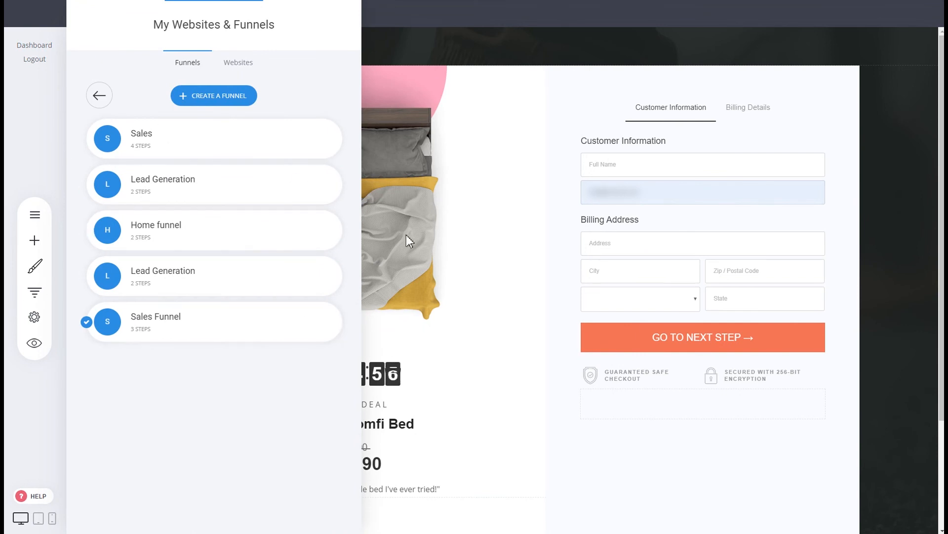
pyautogui.click(529, 205)
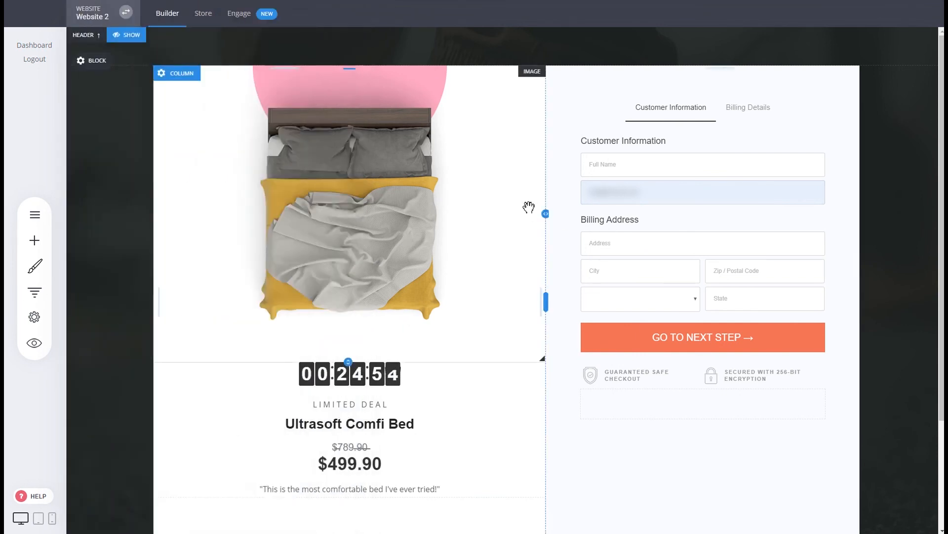